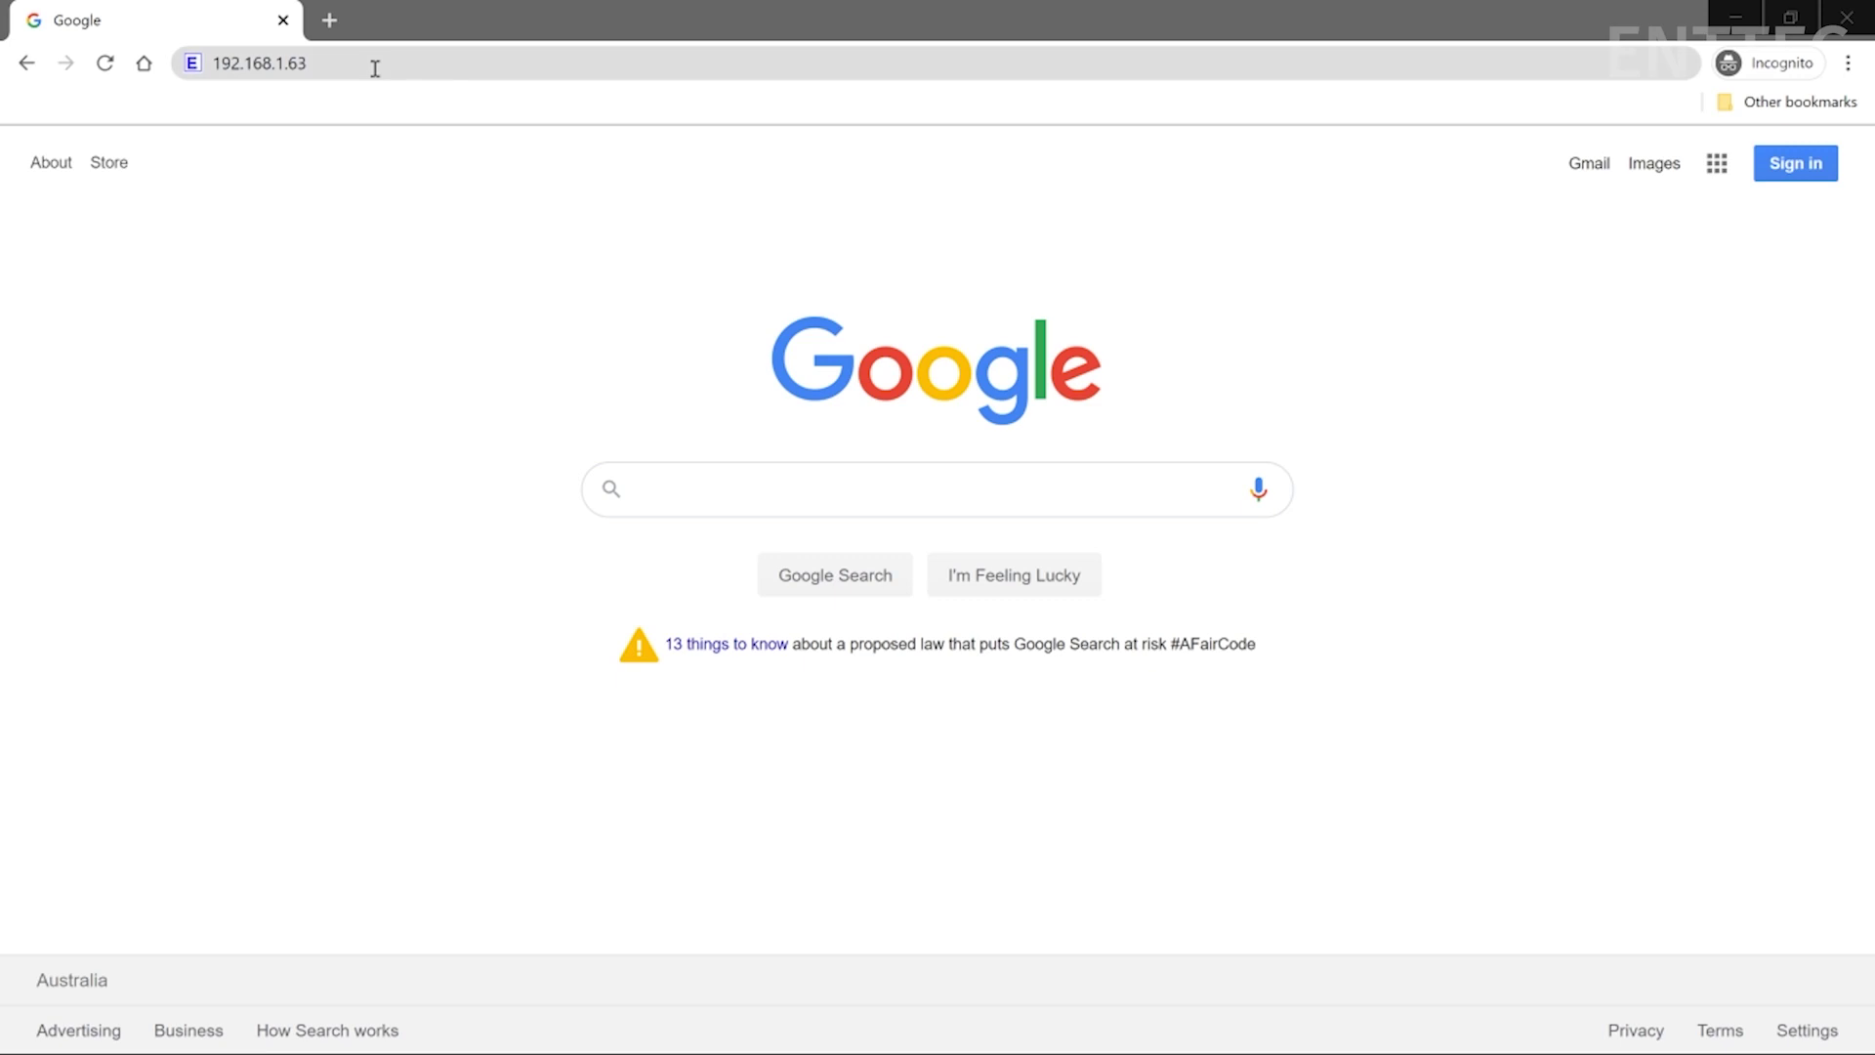
- Load the ENTTEC S-PLAY Web Control page at 192.168.1.63 in the browser
{"action": "key", "text": "Return"}
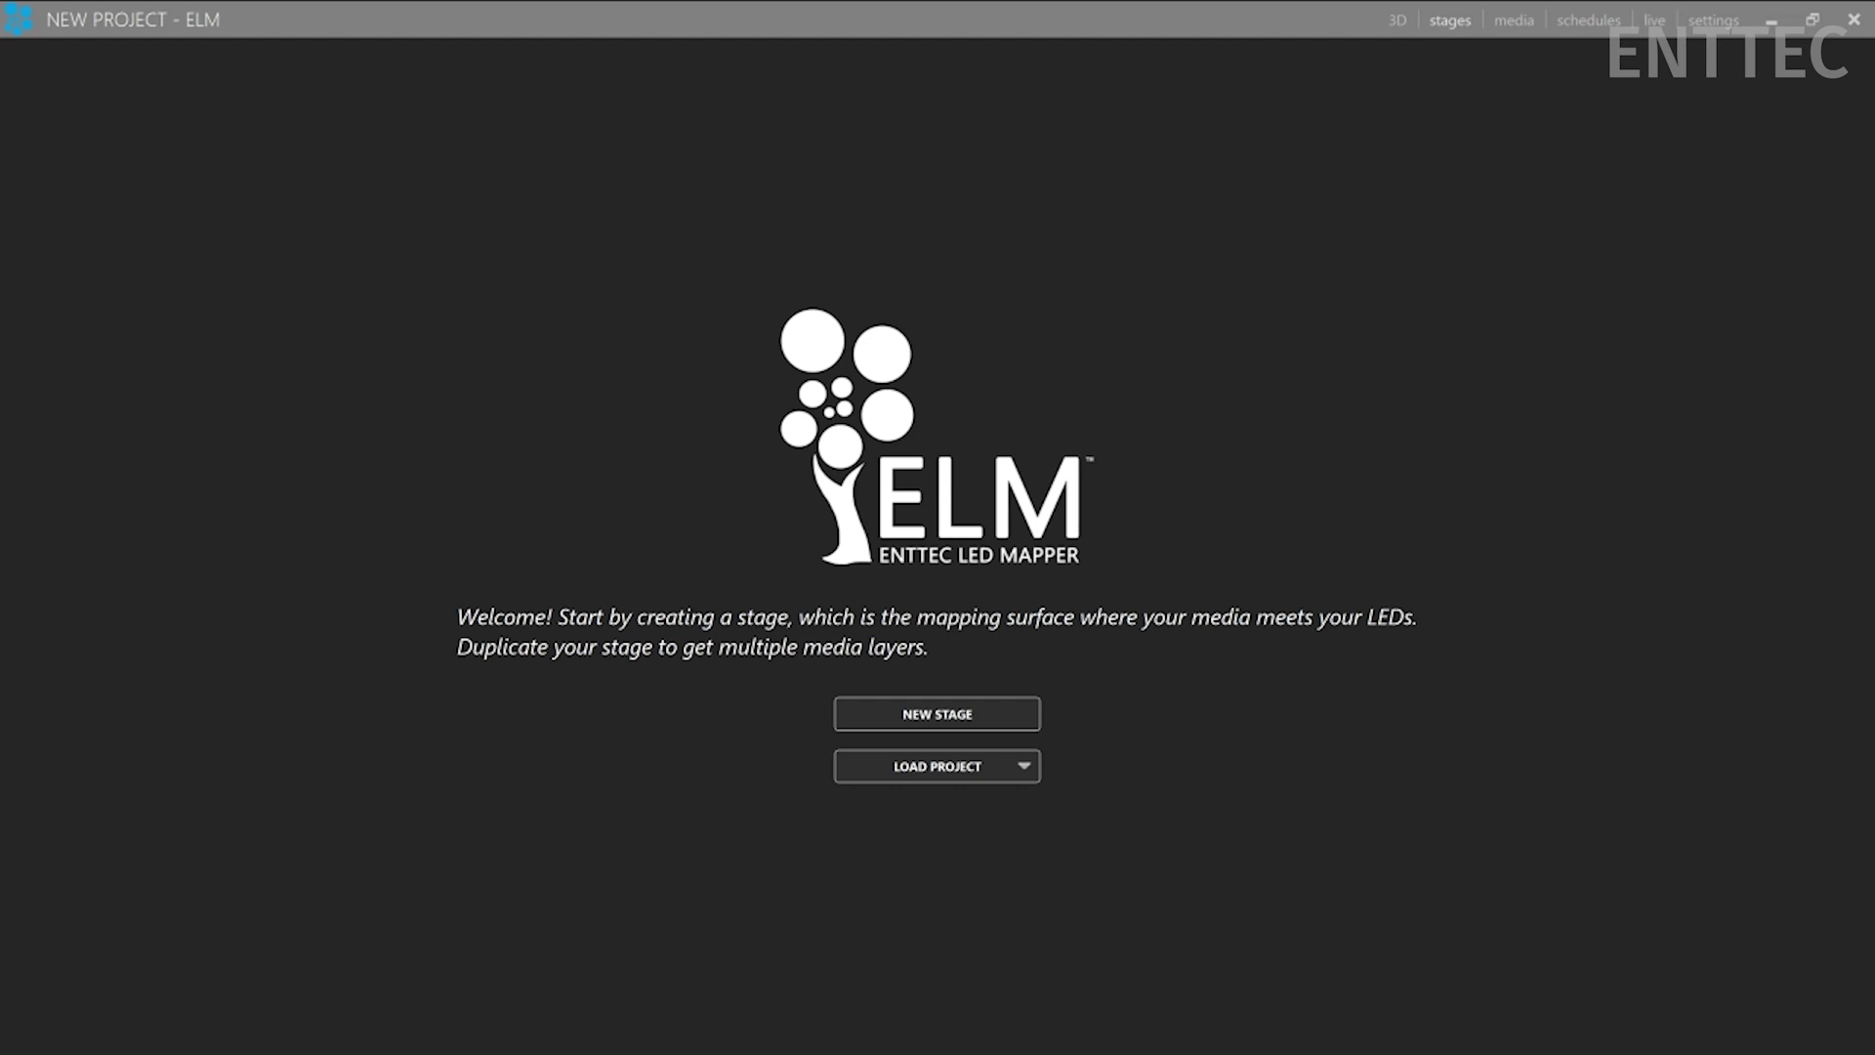
- Create Stage01 with 60-LED strip RGB01, set its width to 400, and move it to X 393, Y 335
{"action": "left_click", "coordinate": [952, 712]}
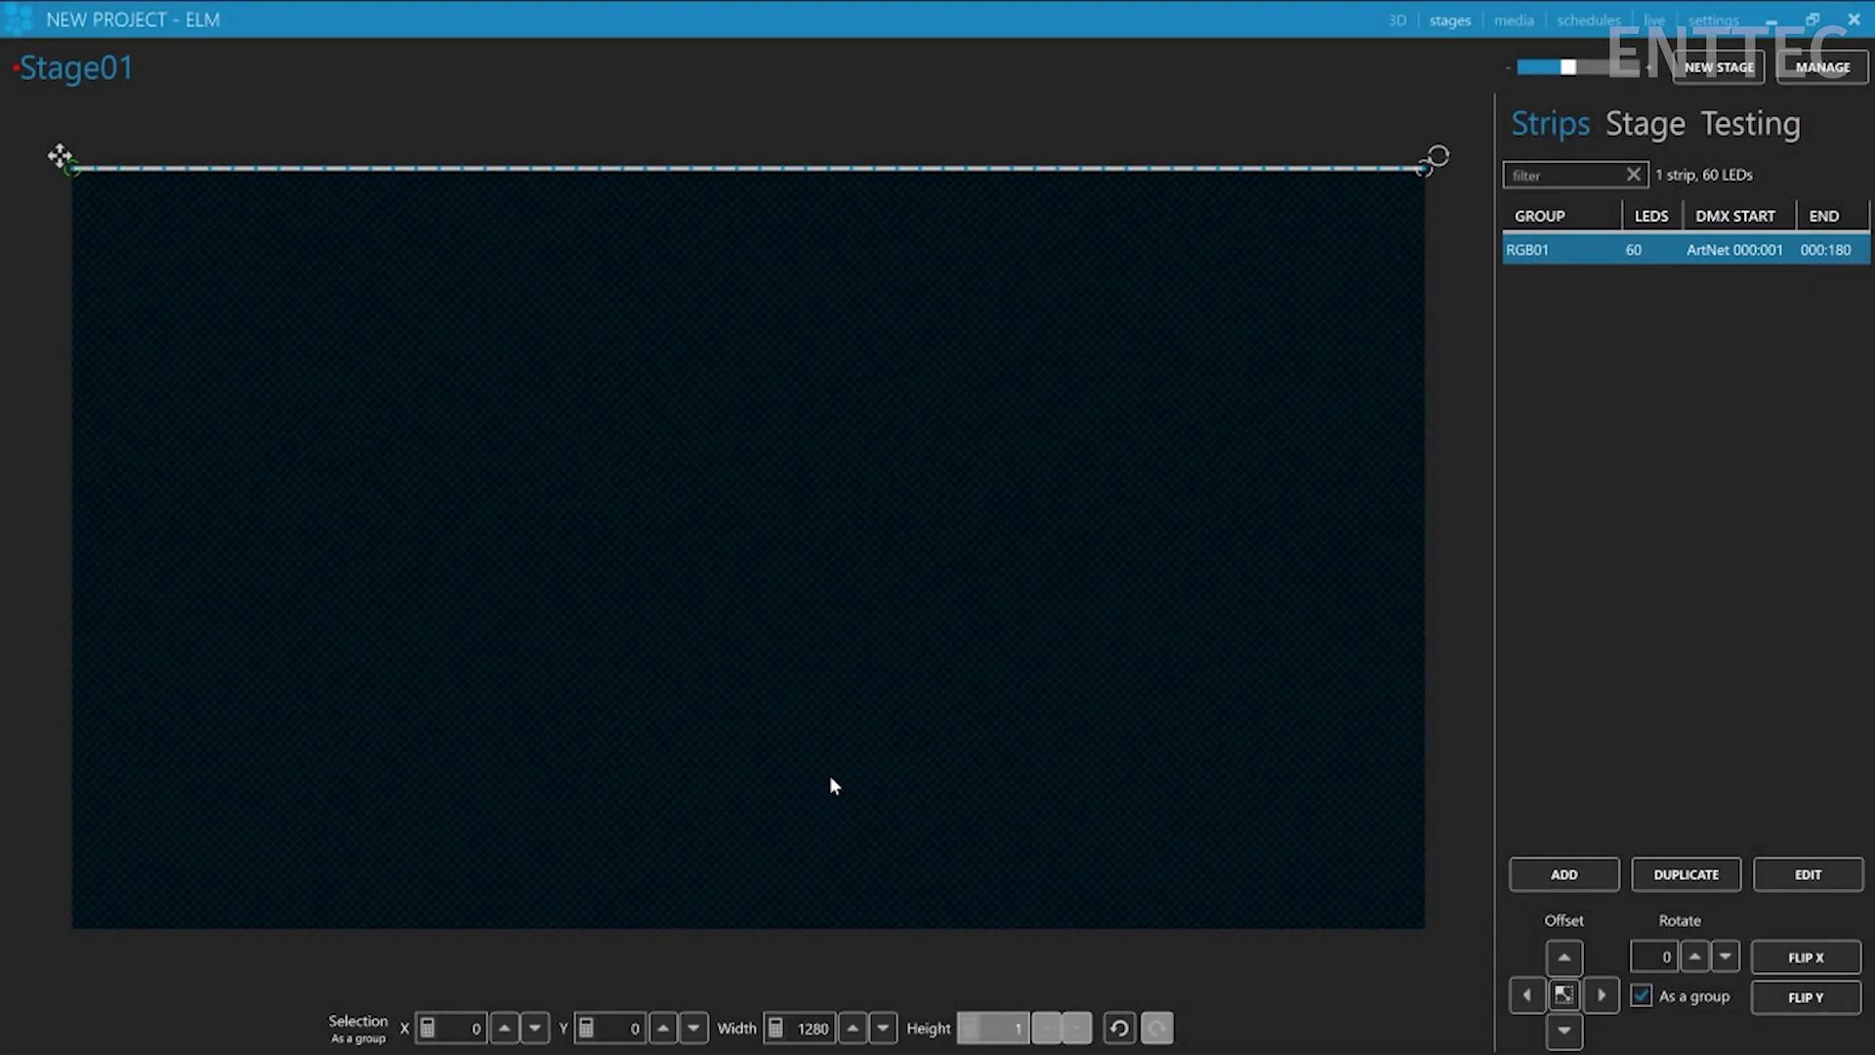
{"action": "double_click", "coordinate": [800, 1025]}
{"action": "type", "text": "400"}
{"action": "key", "text": "Return"}
{"action": "left_click_drag", "start_coordinate": [60, 156], "coordinate": [470, 500]}
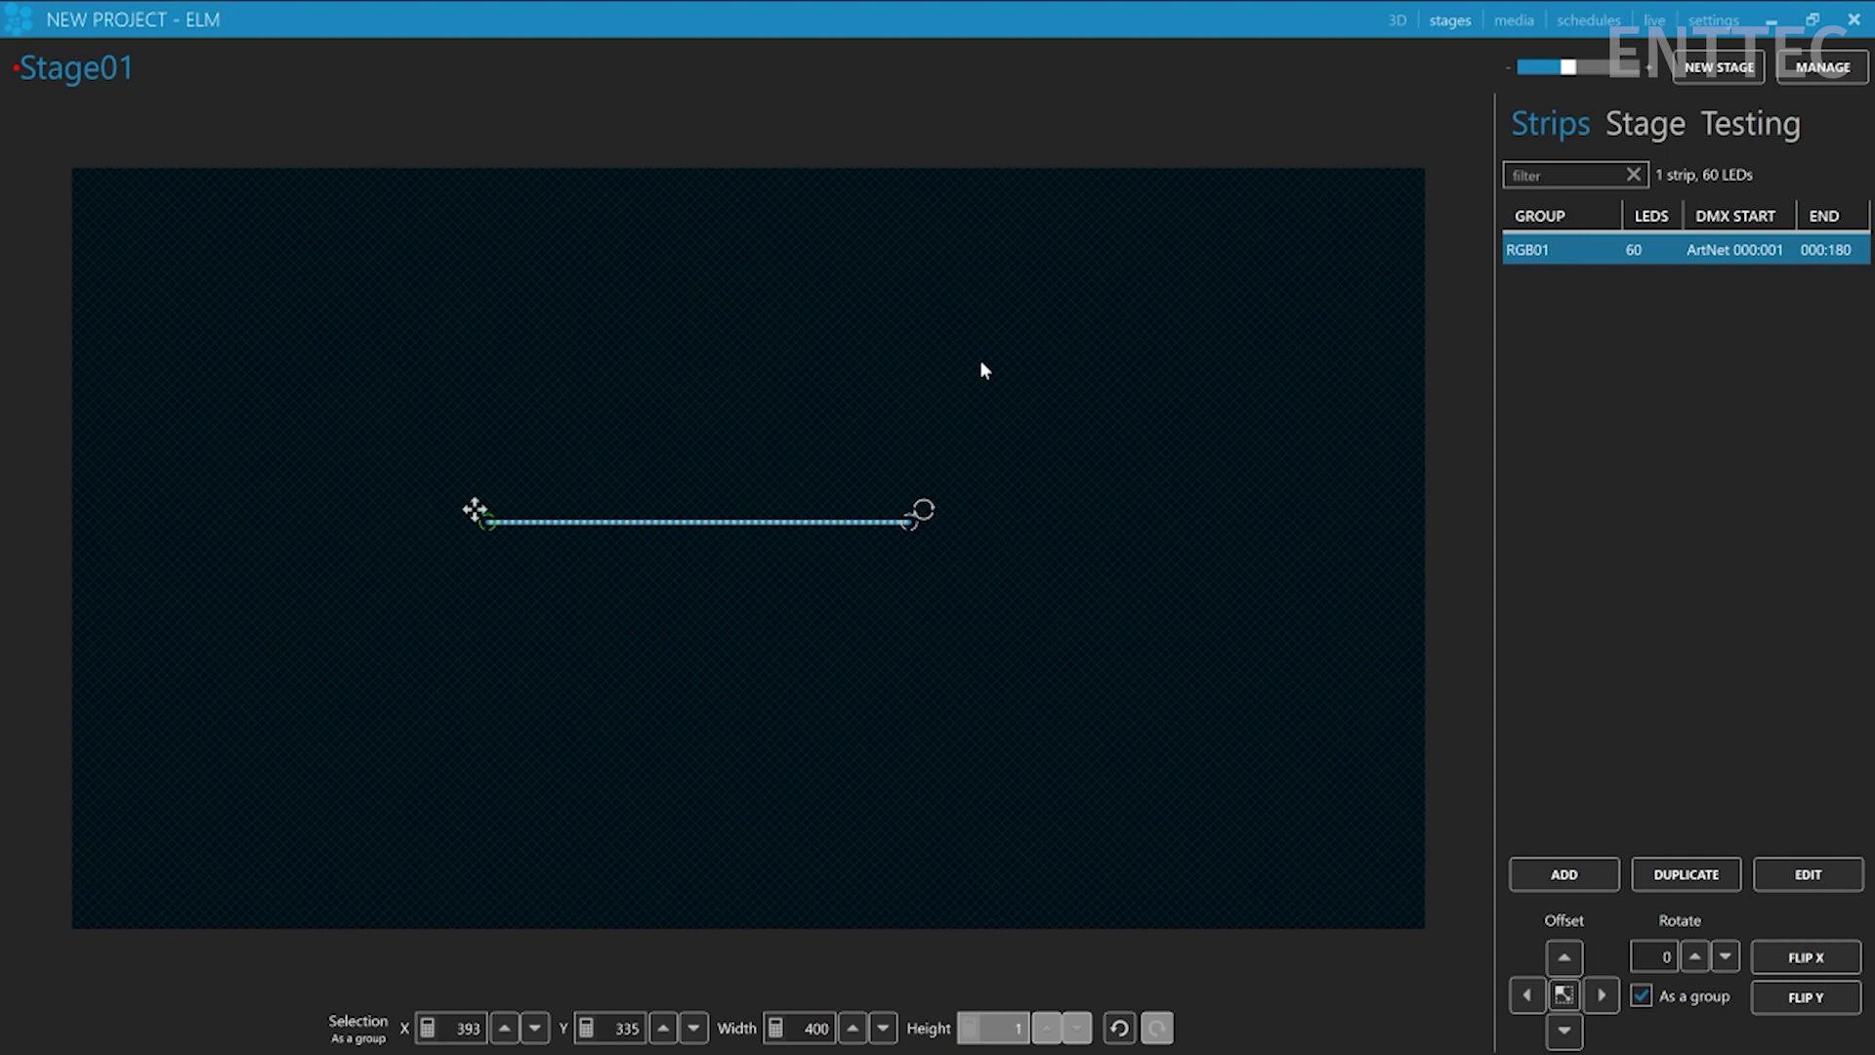
- Play Plasma rainbow from the media library live and confirm it is mapped across the stage strip
{"action": "left_click", "coordinate": [1516, 21]}
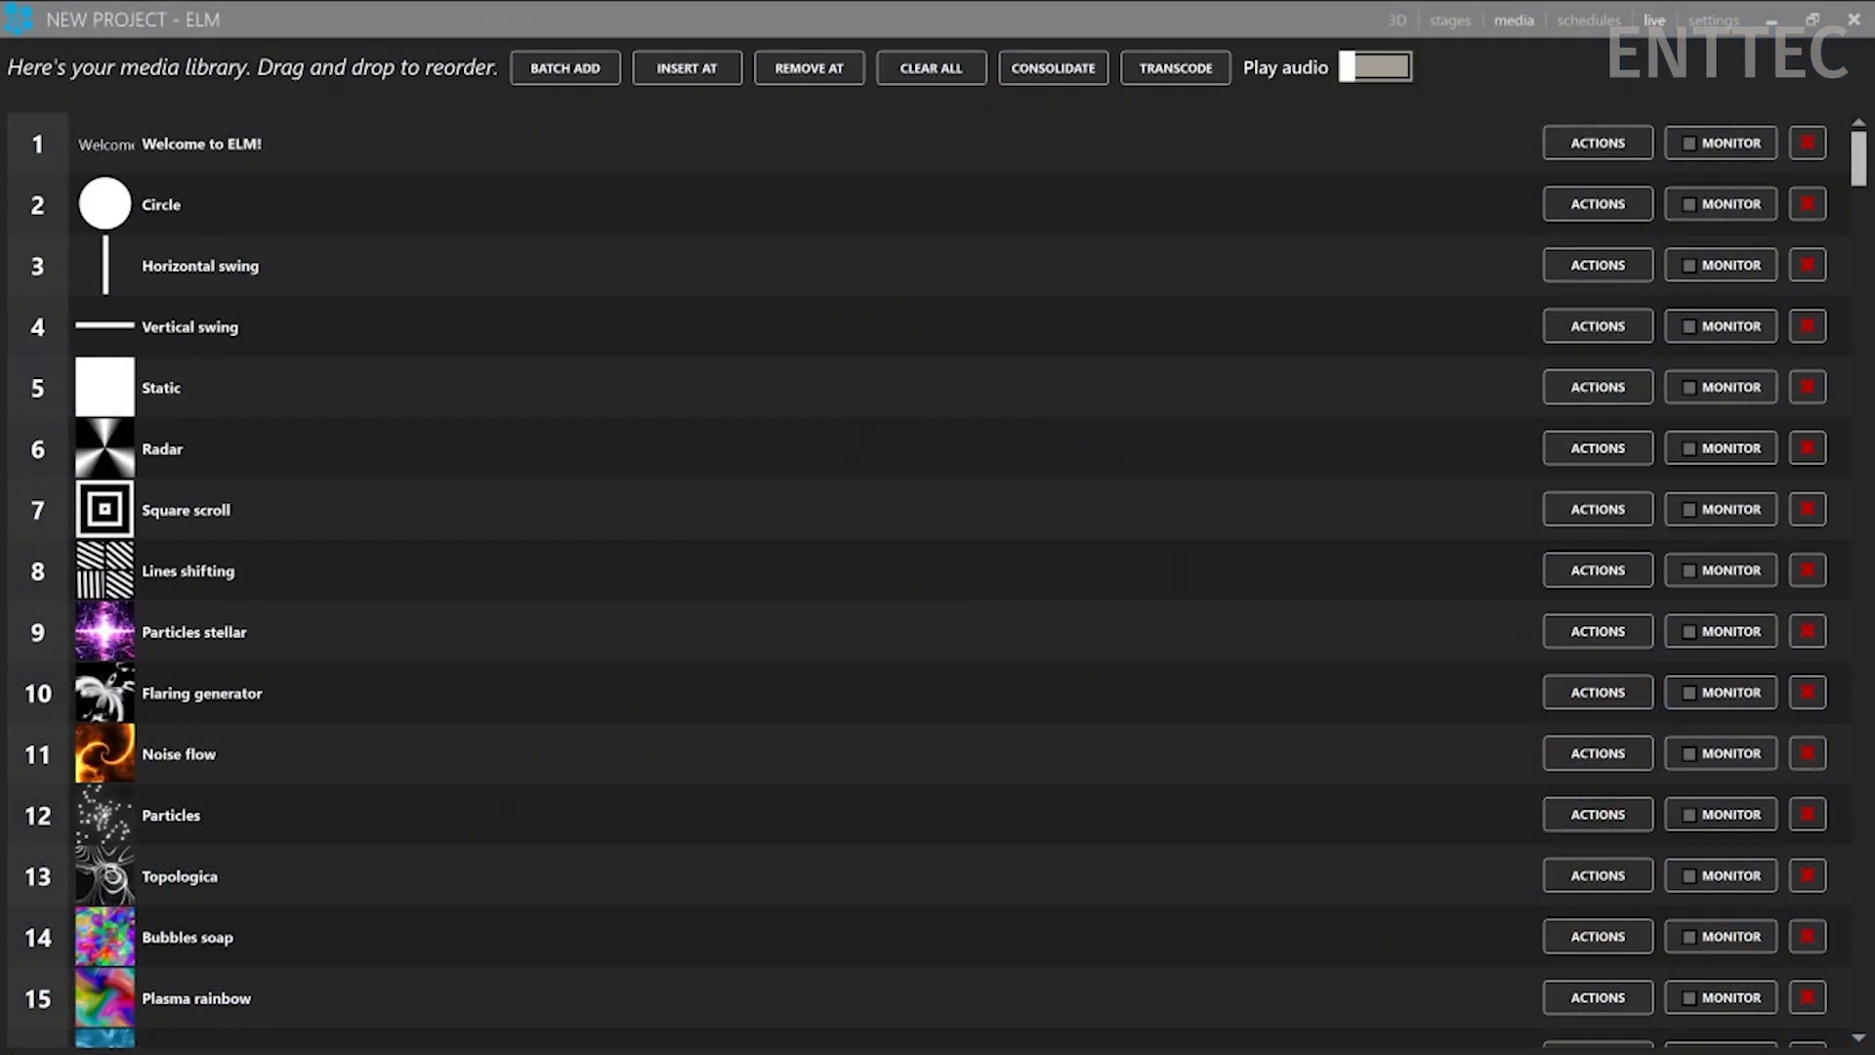
{"action": "left_click", "coordinate": [1653, 20]}
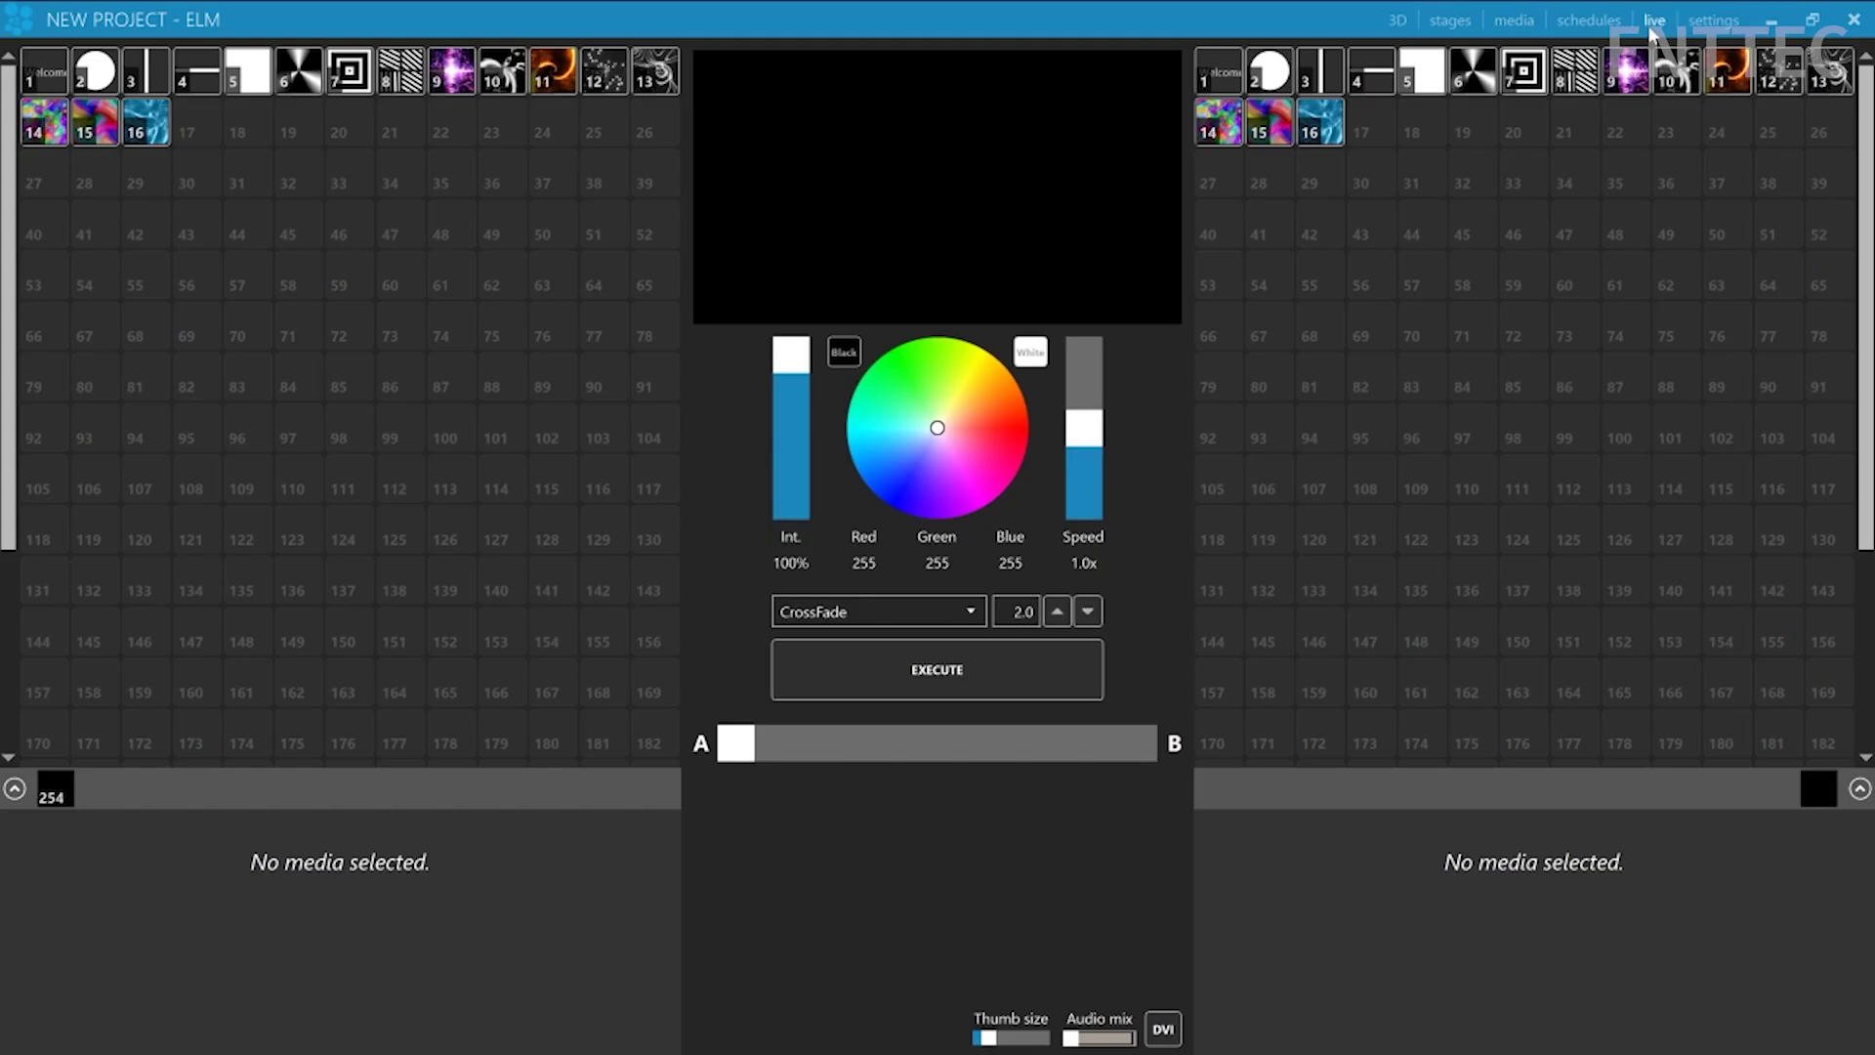
{"action": "left_click", "coordinate": [96, 123]}
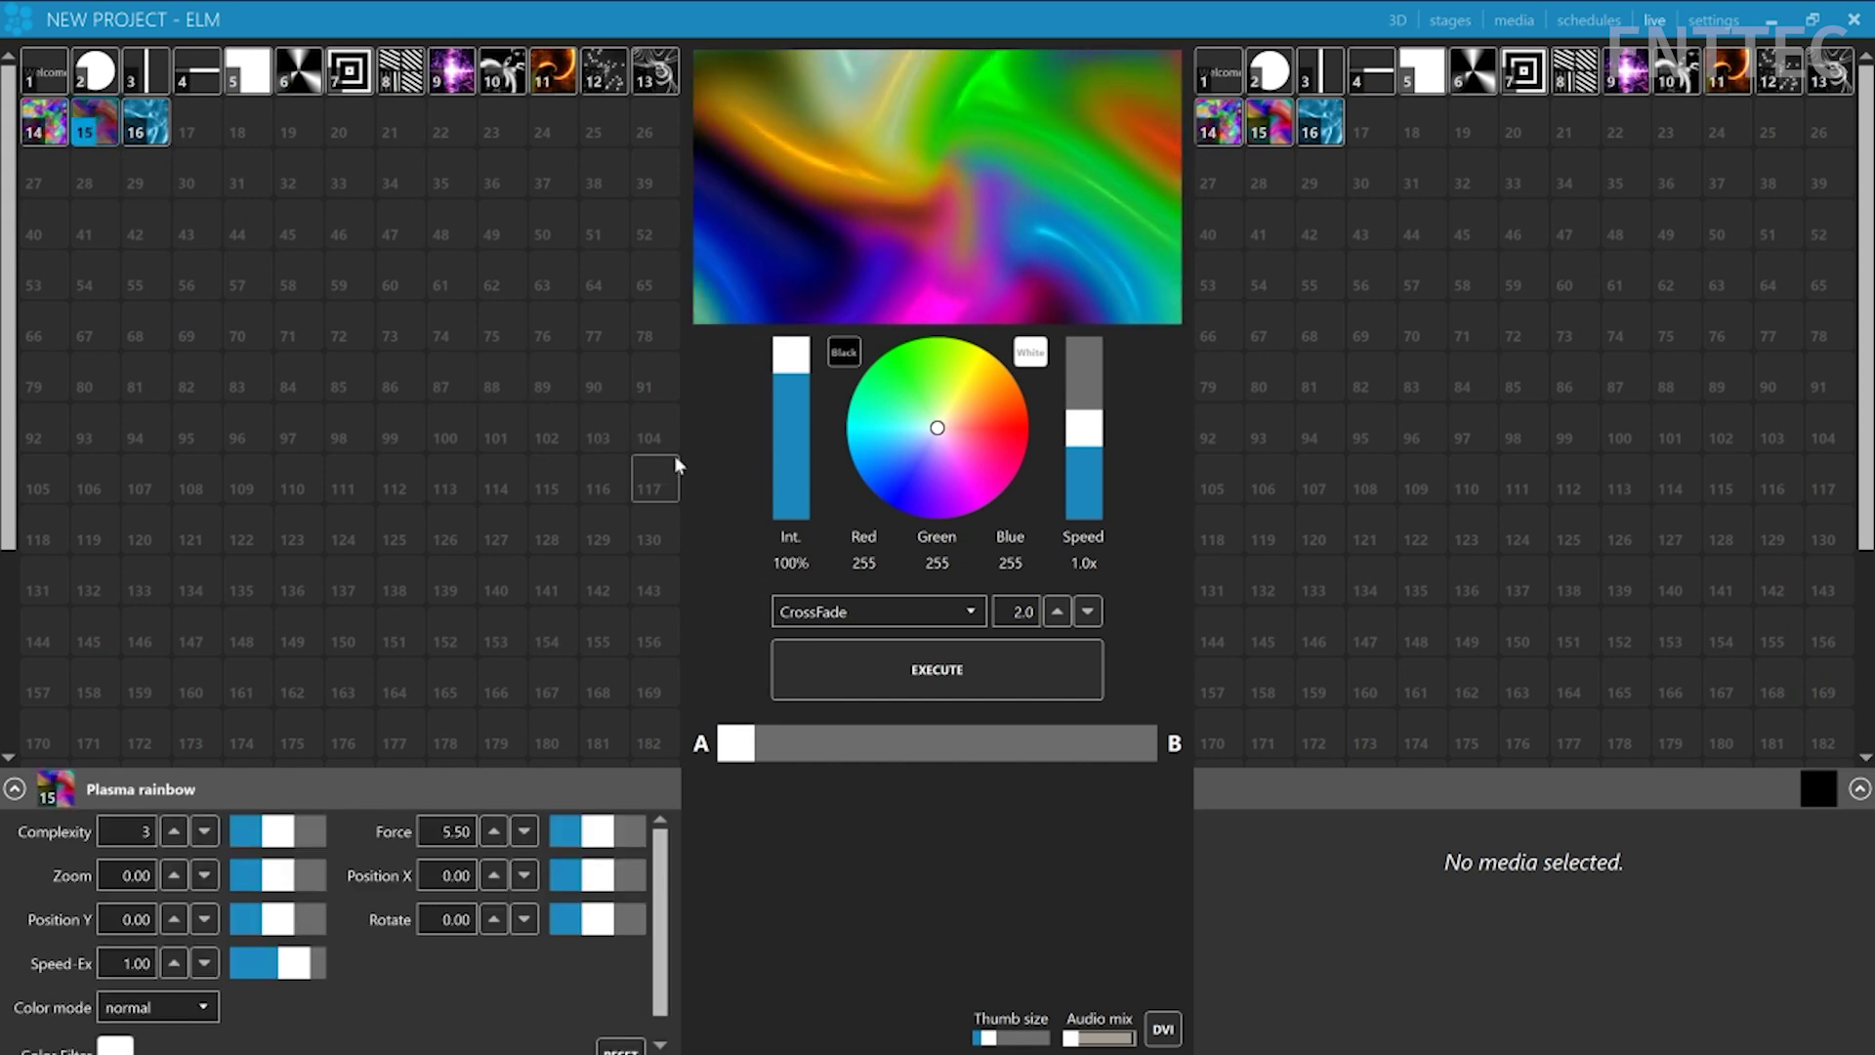
{"action": "left_click", "coordinate": [1449, 21]}
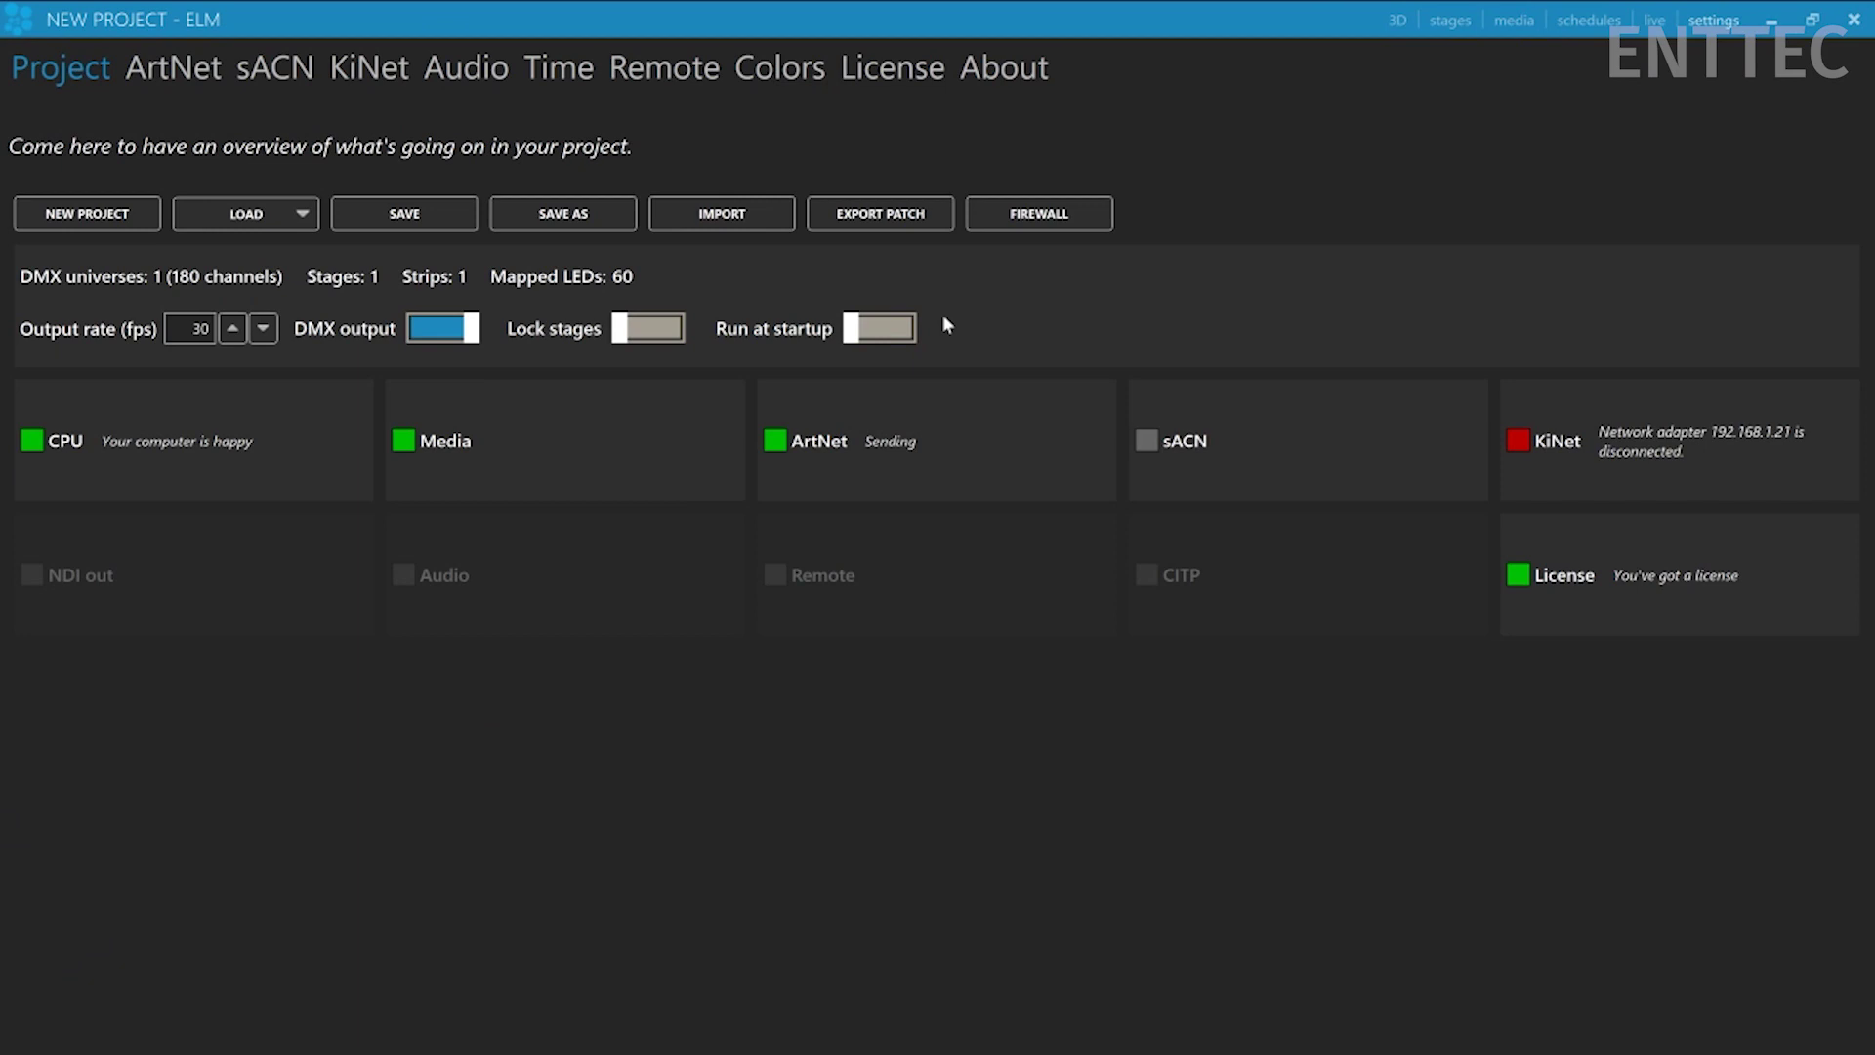
- Select the 192.168.1.20 adapter and unicast ArtNet universe 000 to 192.168.1.63
{"action": "left_click", "coordinate": [175, 74]}
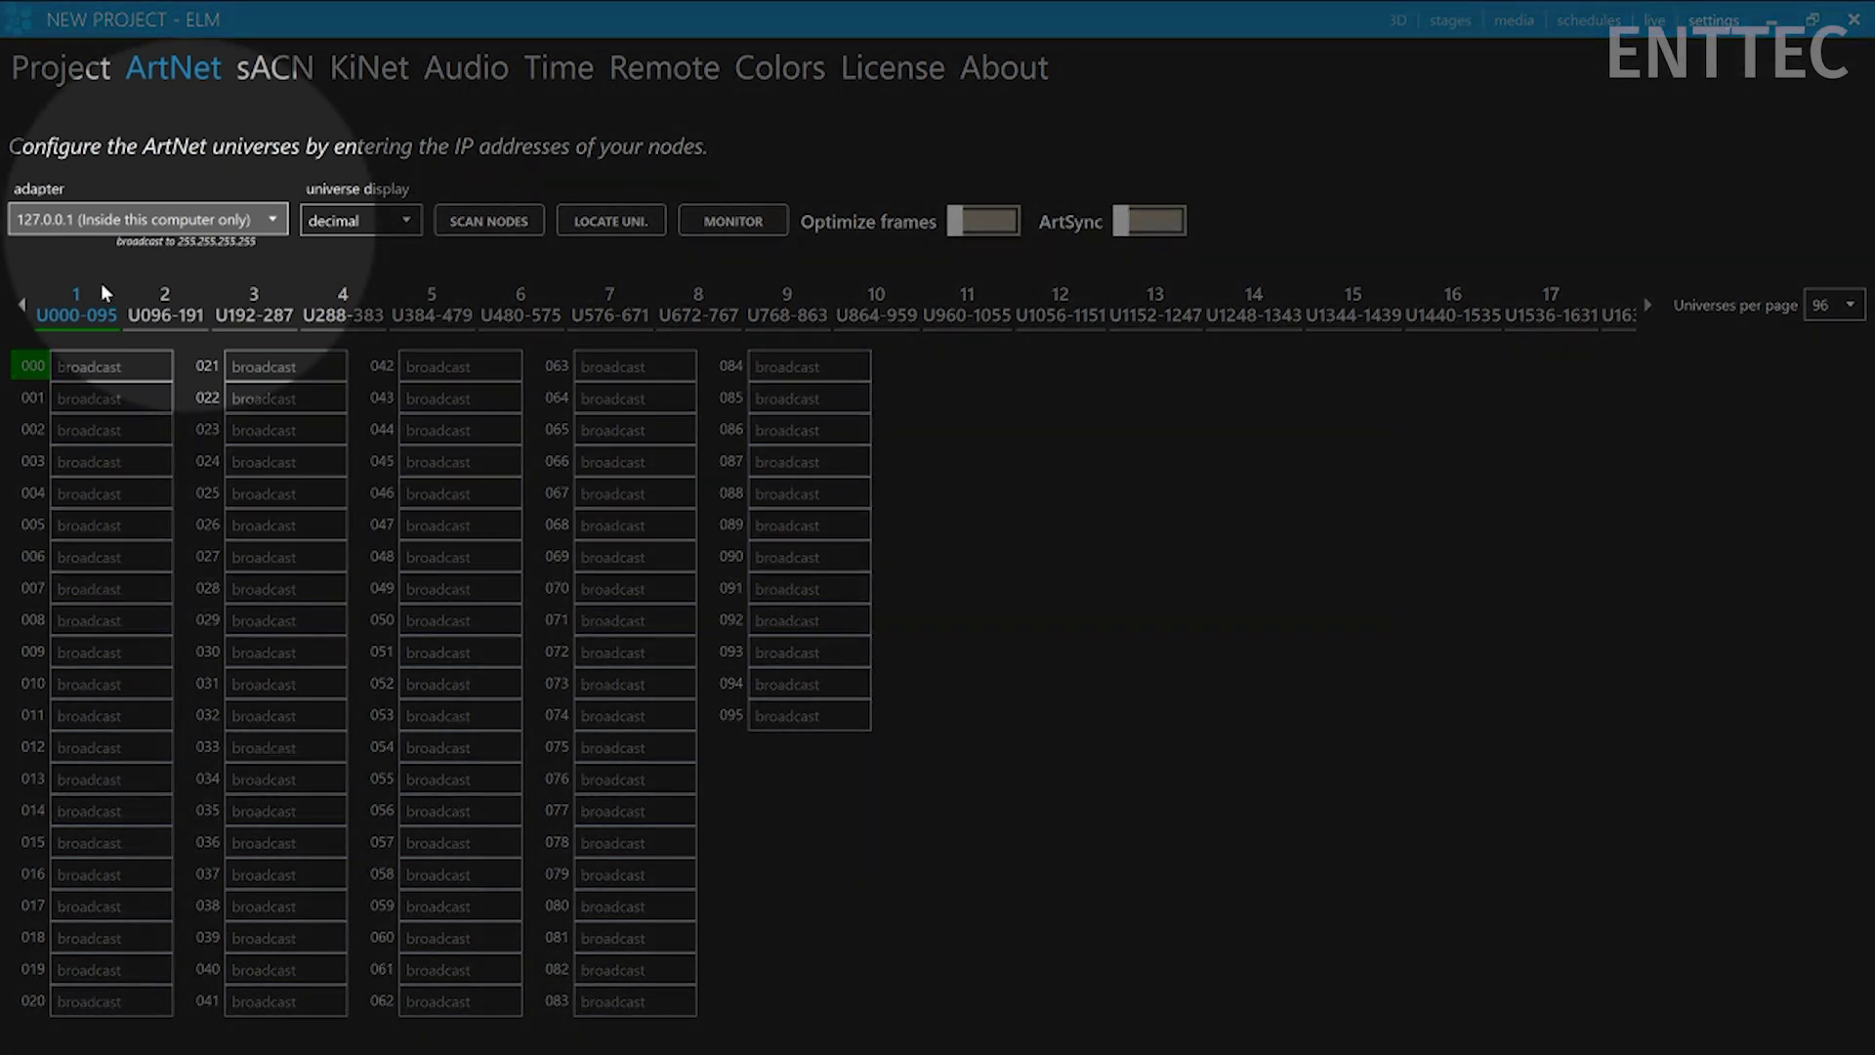
{"action": "key", "text": "Down"}
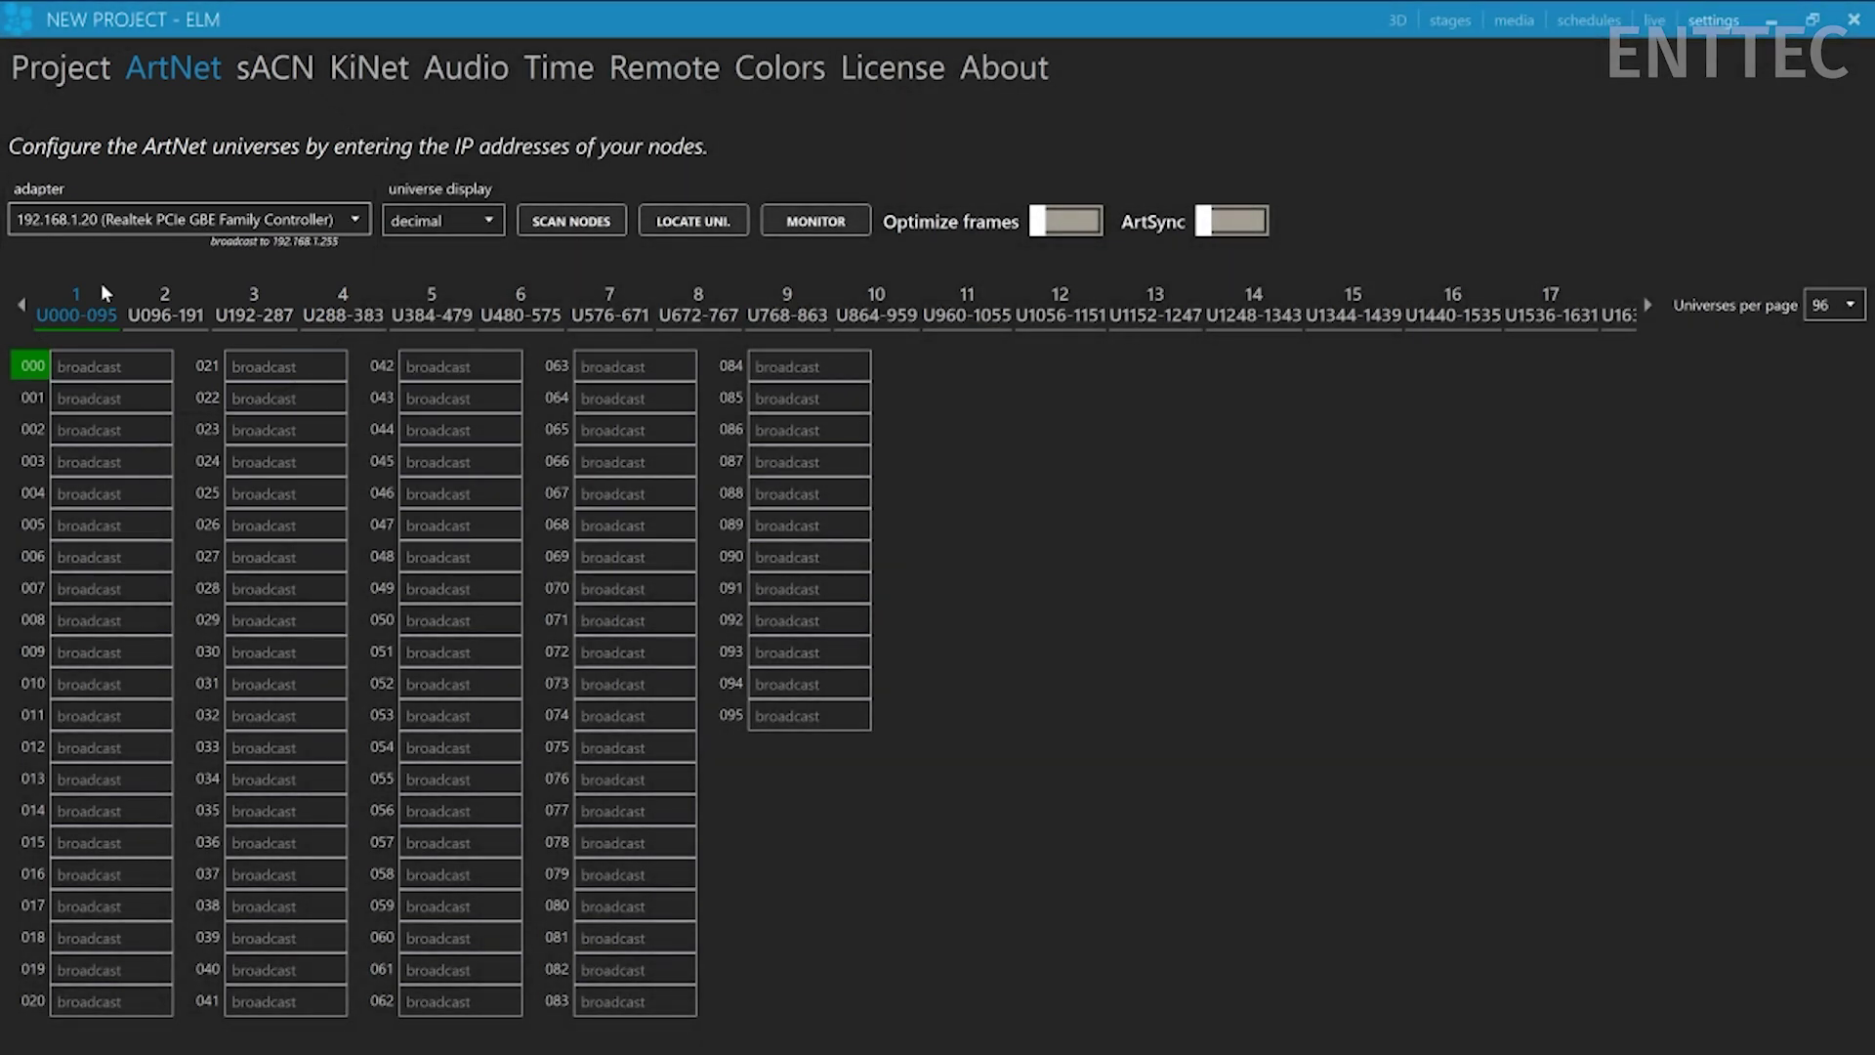
{"action": "left_click", "coordinate": [98, 359]}
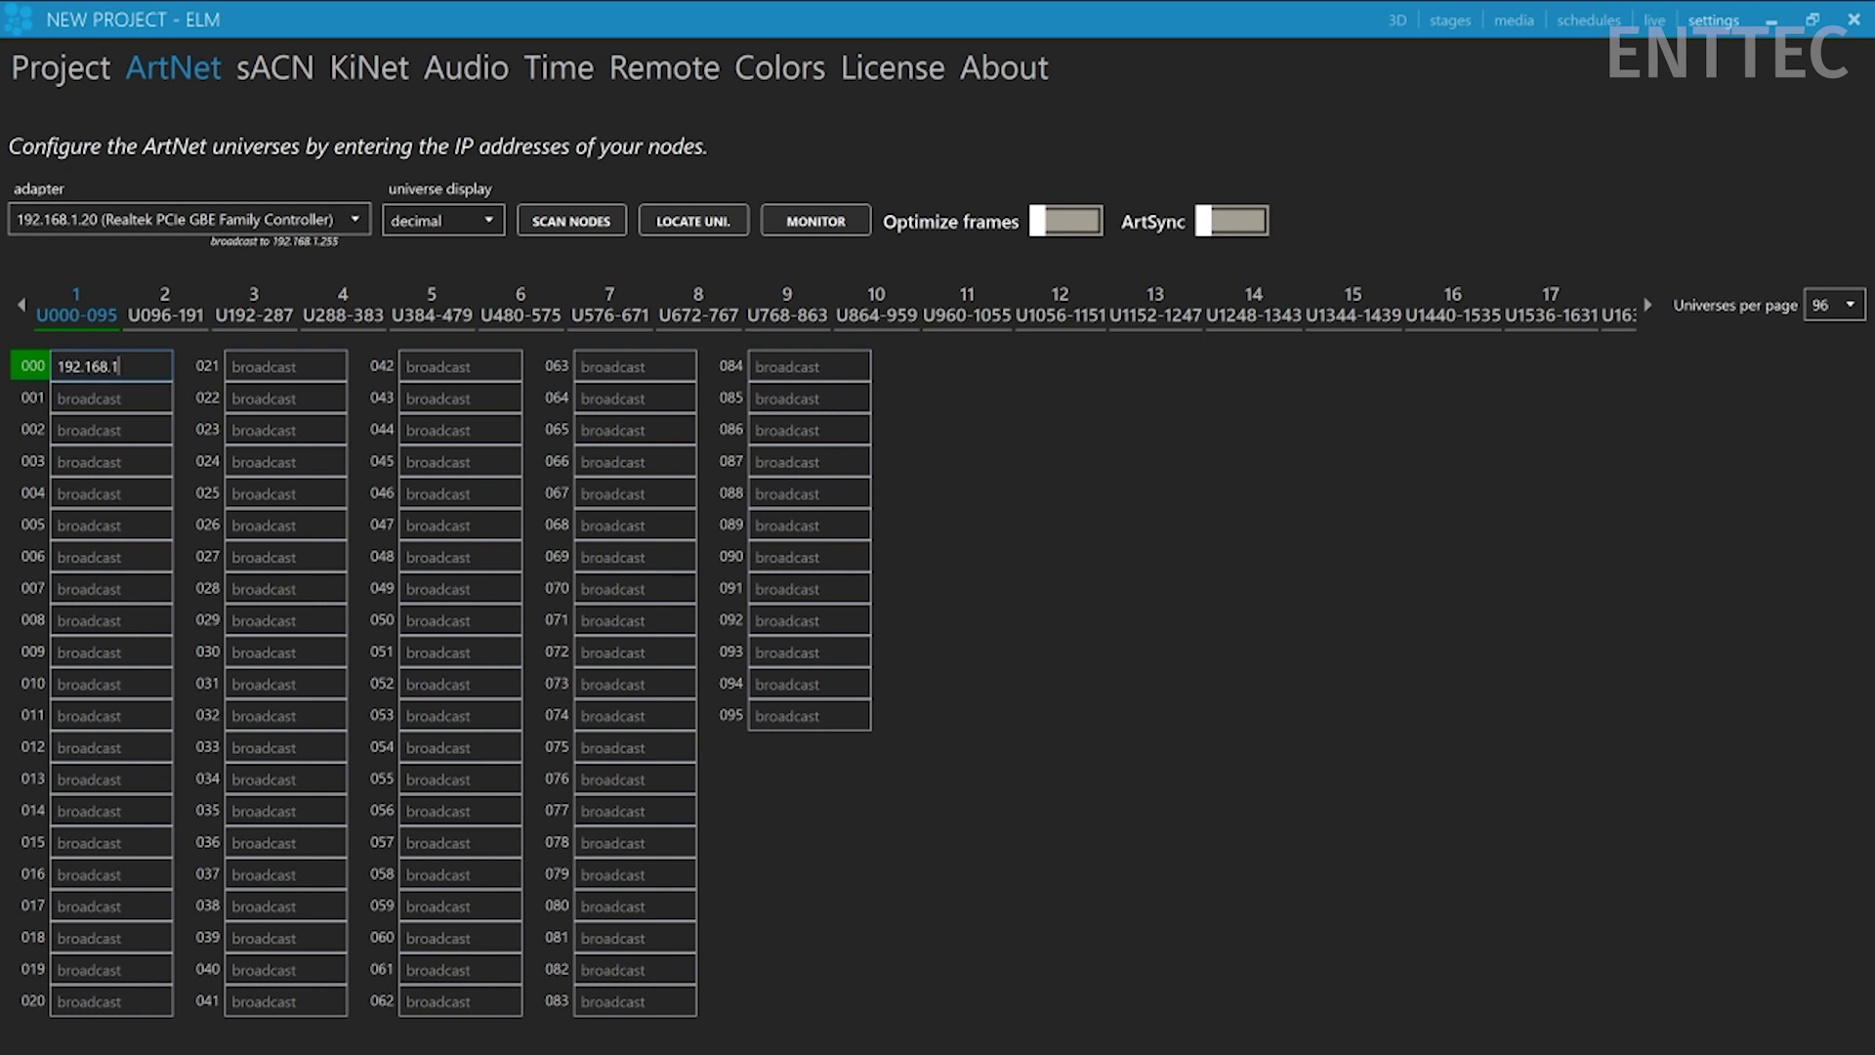
{"action": "key", "text": "Return"}
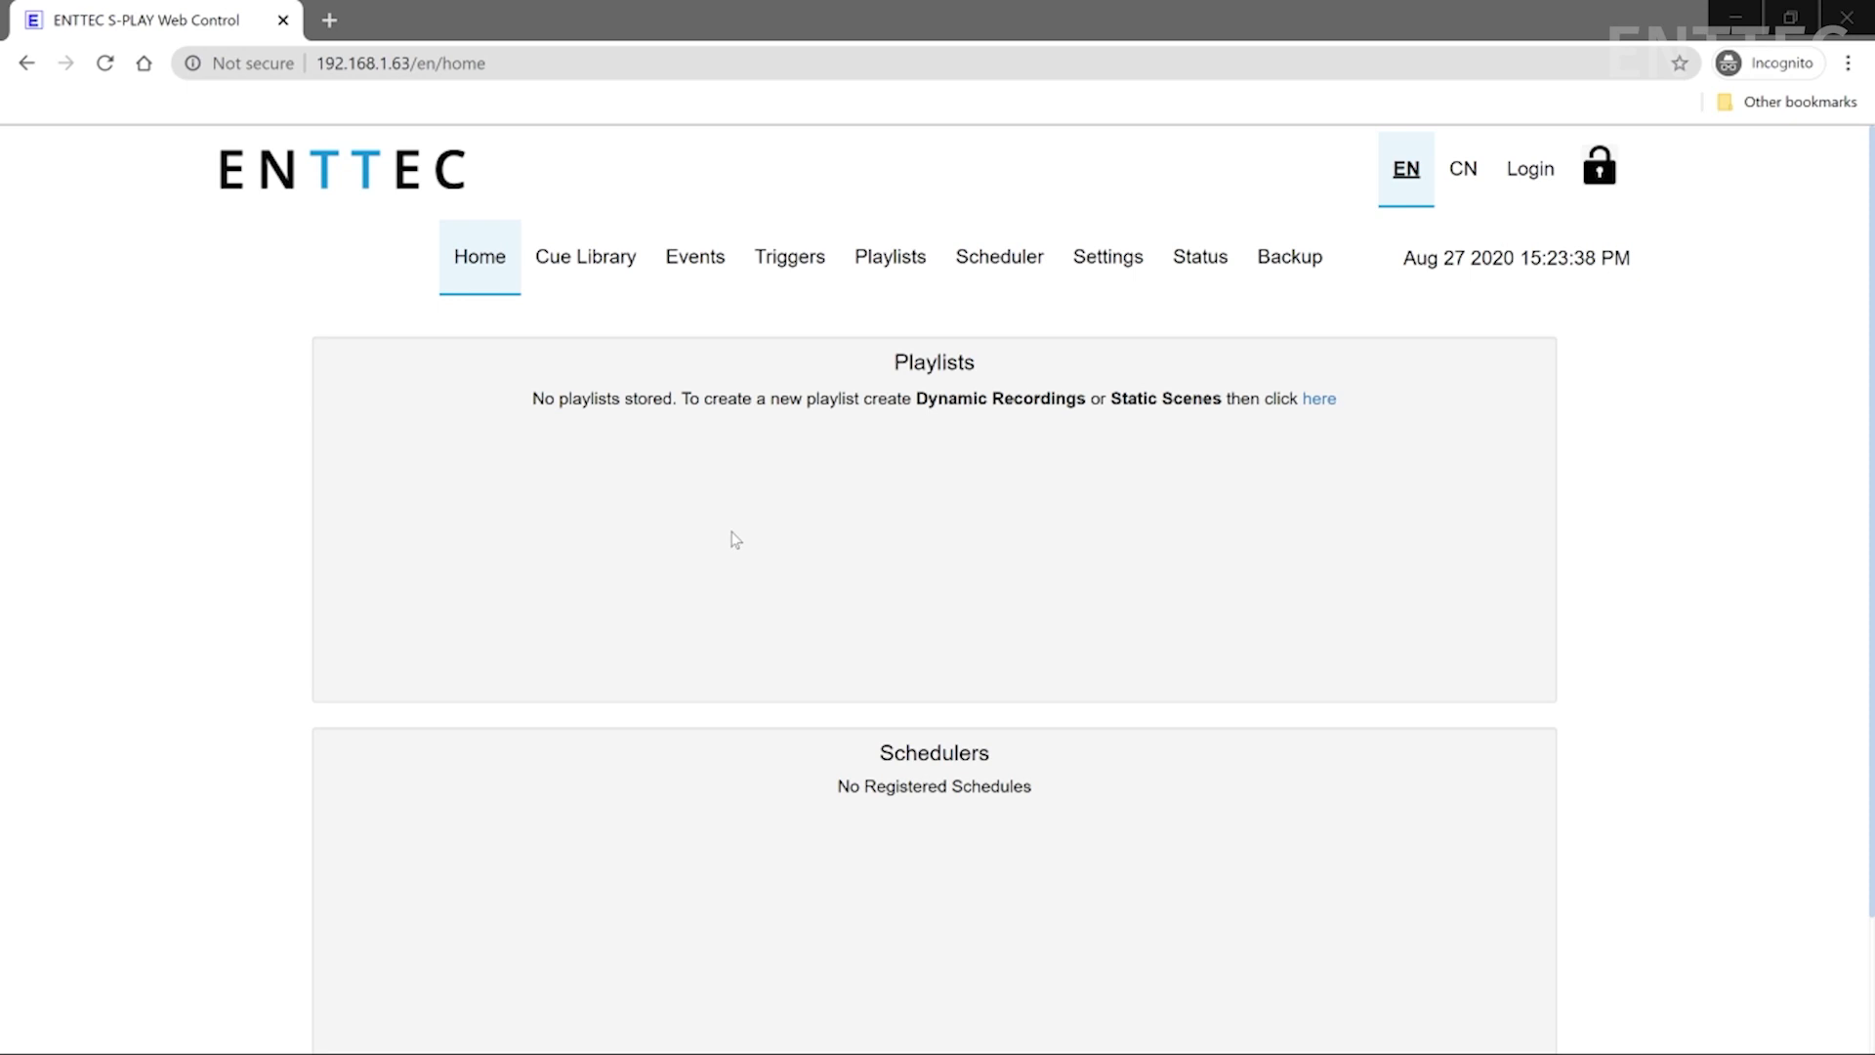
- Rename Cue 001 to 'Plasma Rainbow', make it a Dynamic Recording, and open its DMX Scene Editor
{"action": "left_click", "coordinate": [626, 264]}
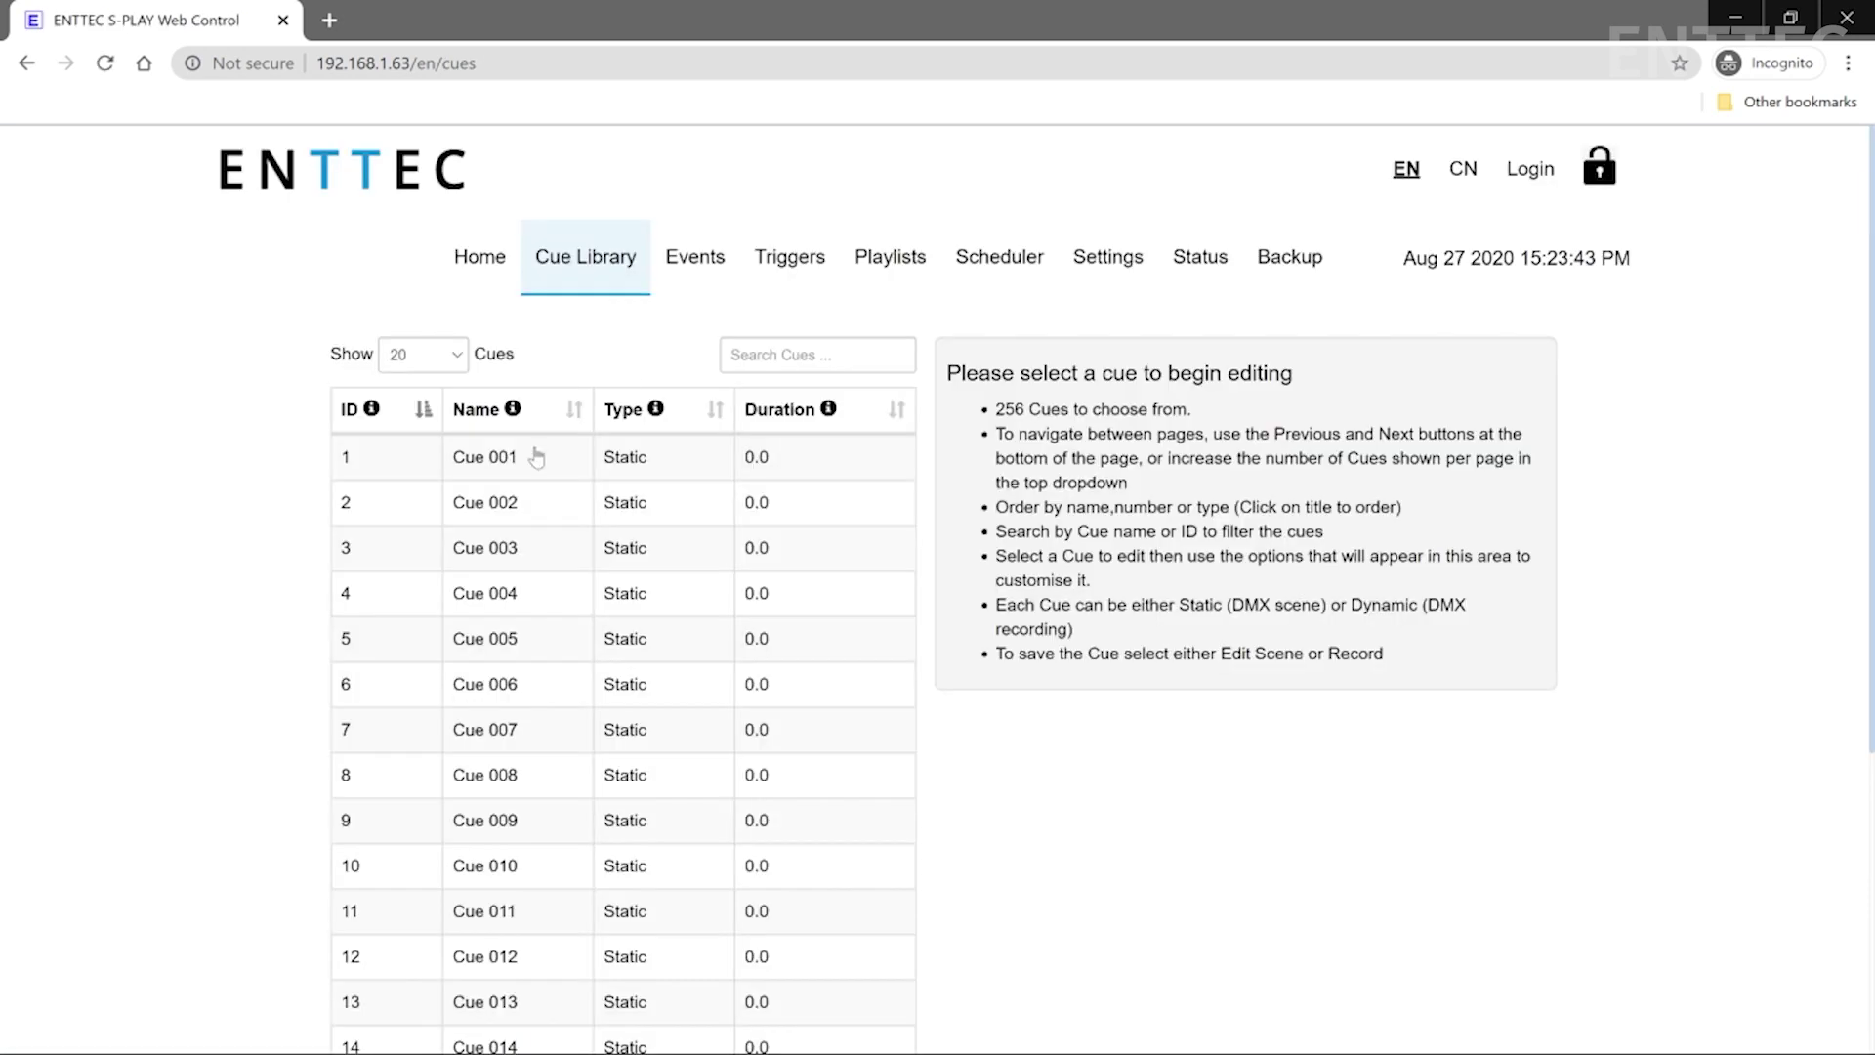
{"action": "left_click", "coordinate": [536, 456]}
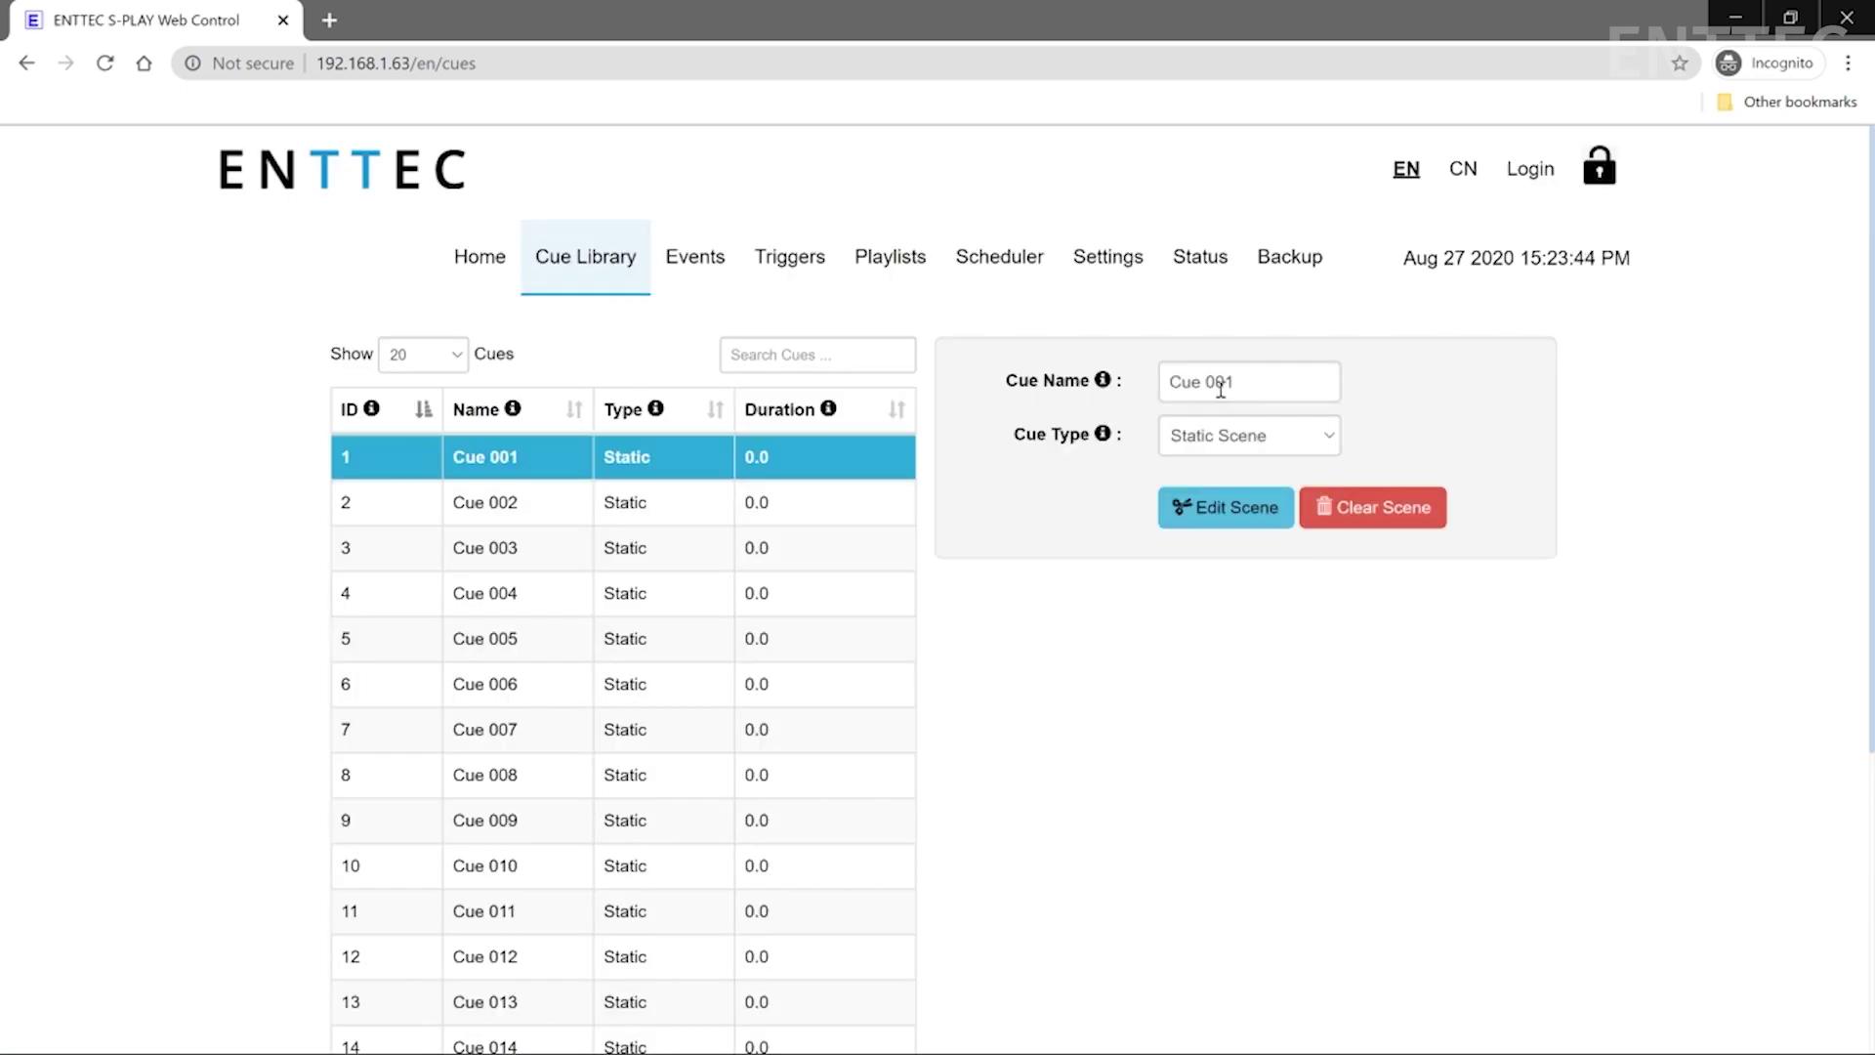
{"action": "left_click_drag", "start_coordinate": [1221, 386], "coordinate": [1144, 384]}
{"action": "type", "text": "Plasma Rainbow"}
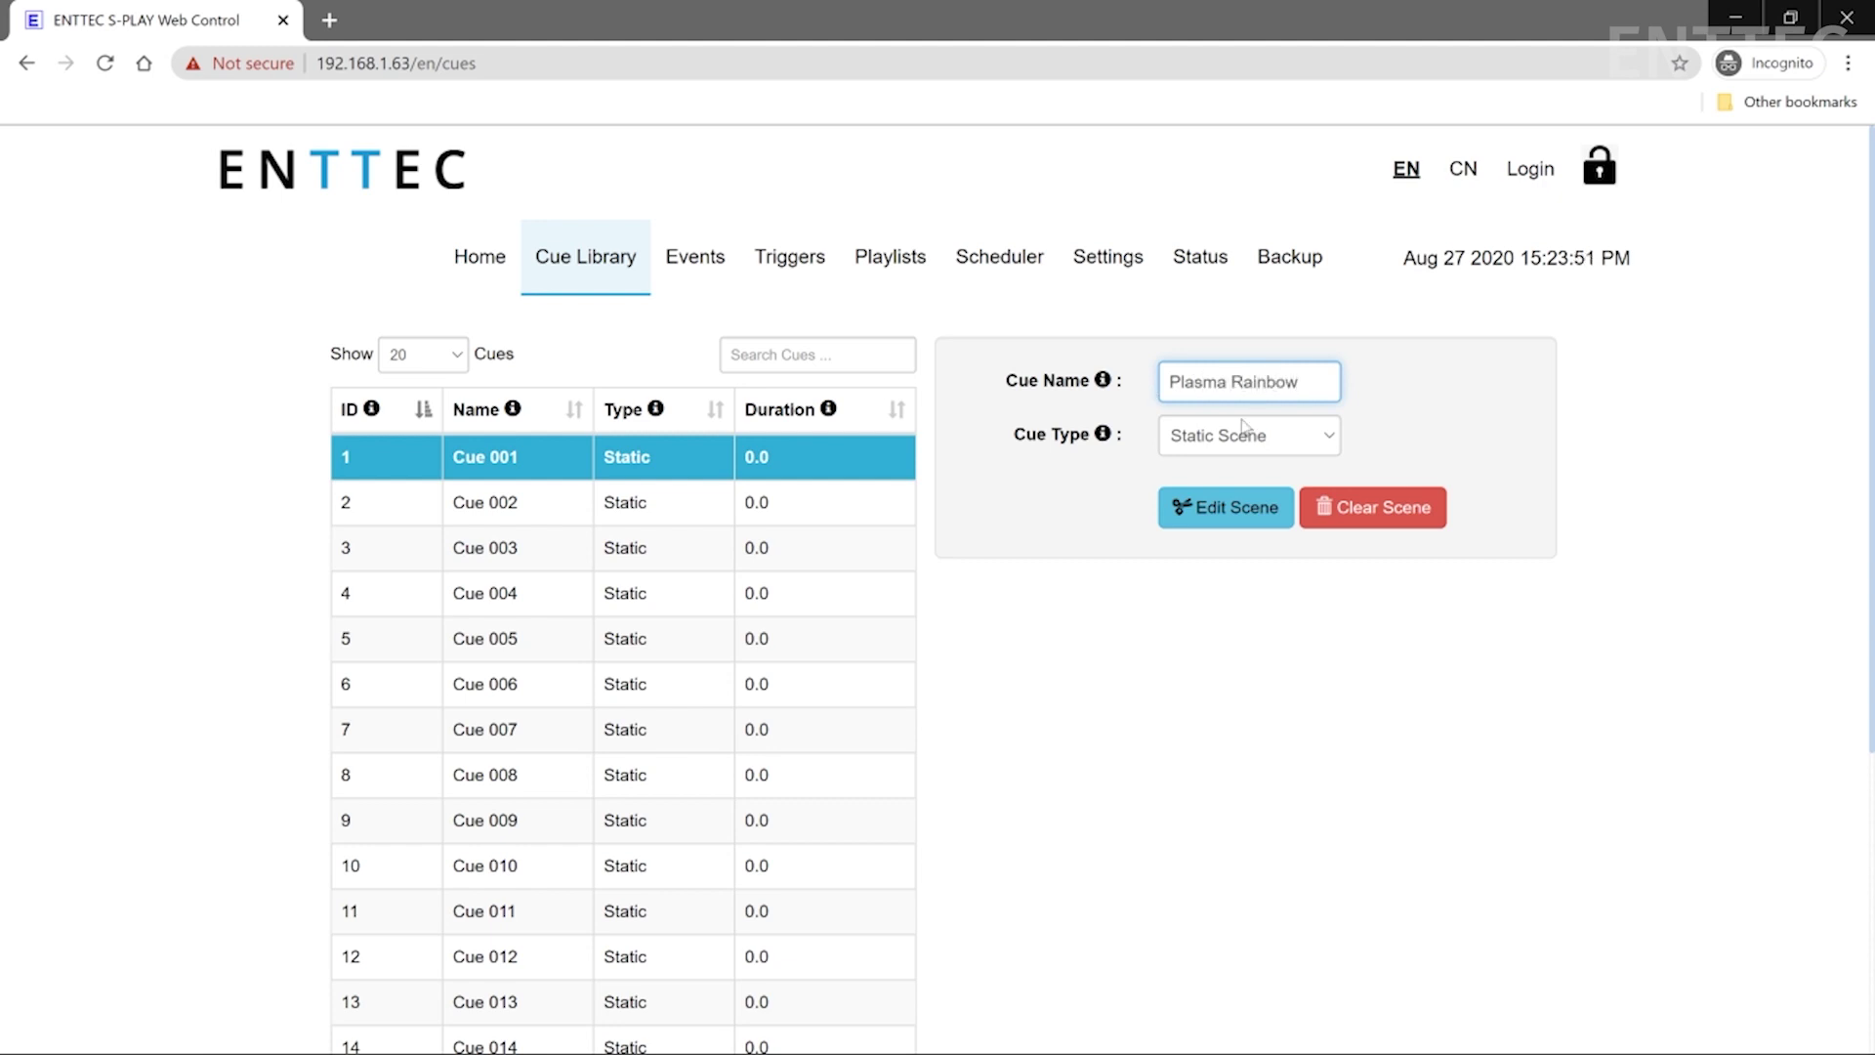
{"action": "key", "text": "Tab"}
{"action": "key", "text": "Down"}
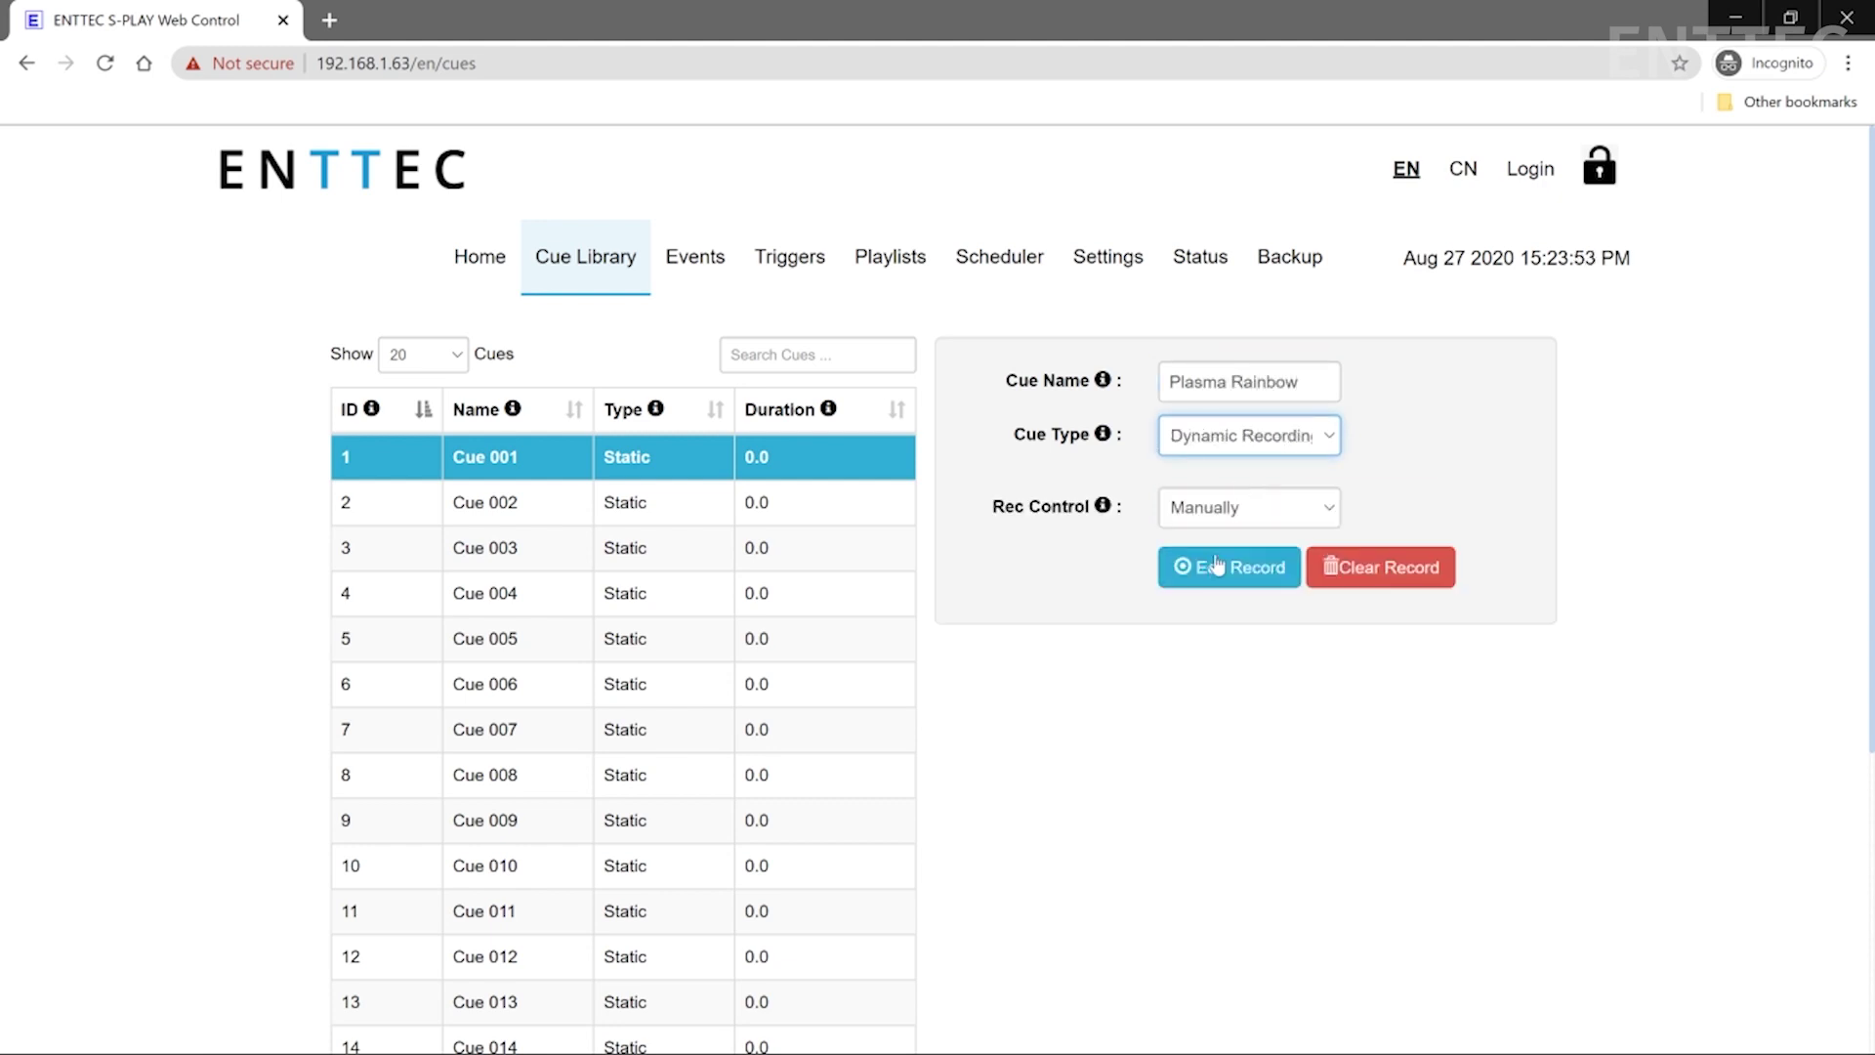
{"action": "left_click", "coordinate": [1207, 565]}
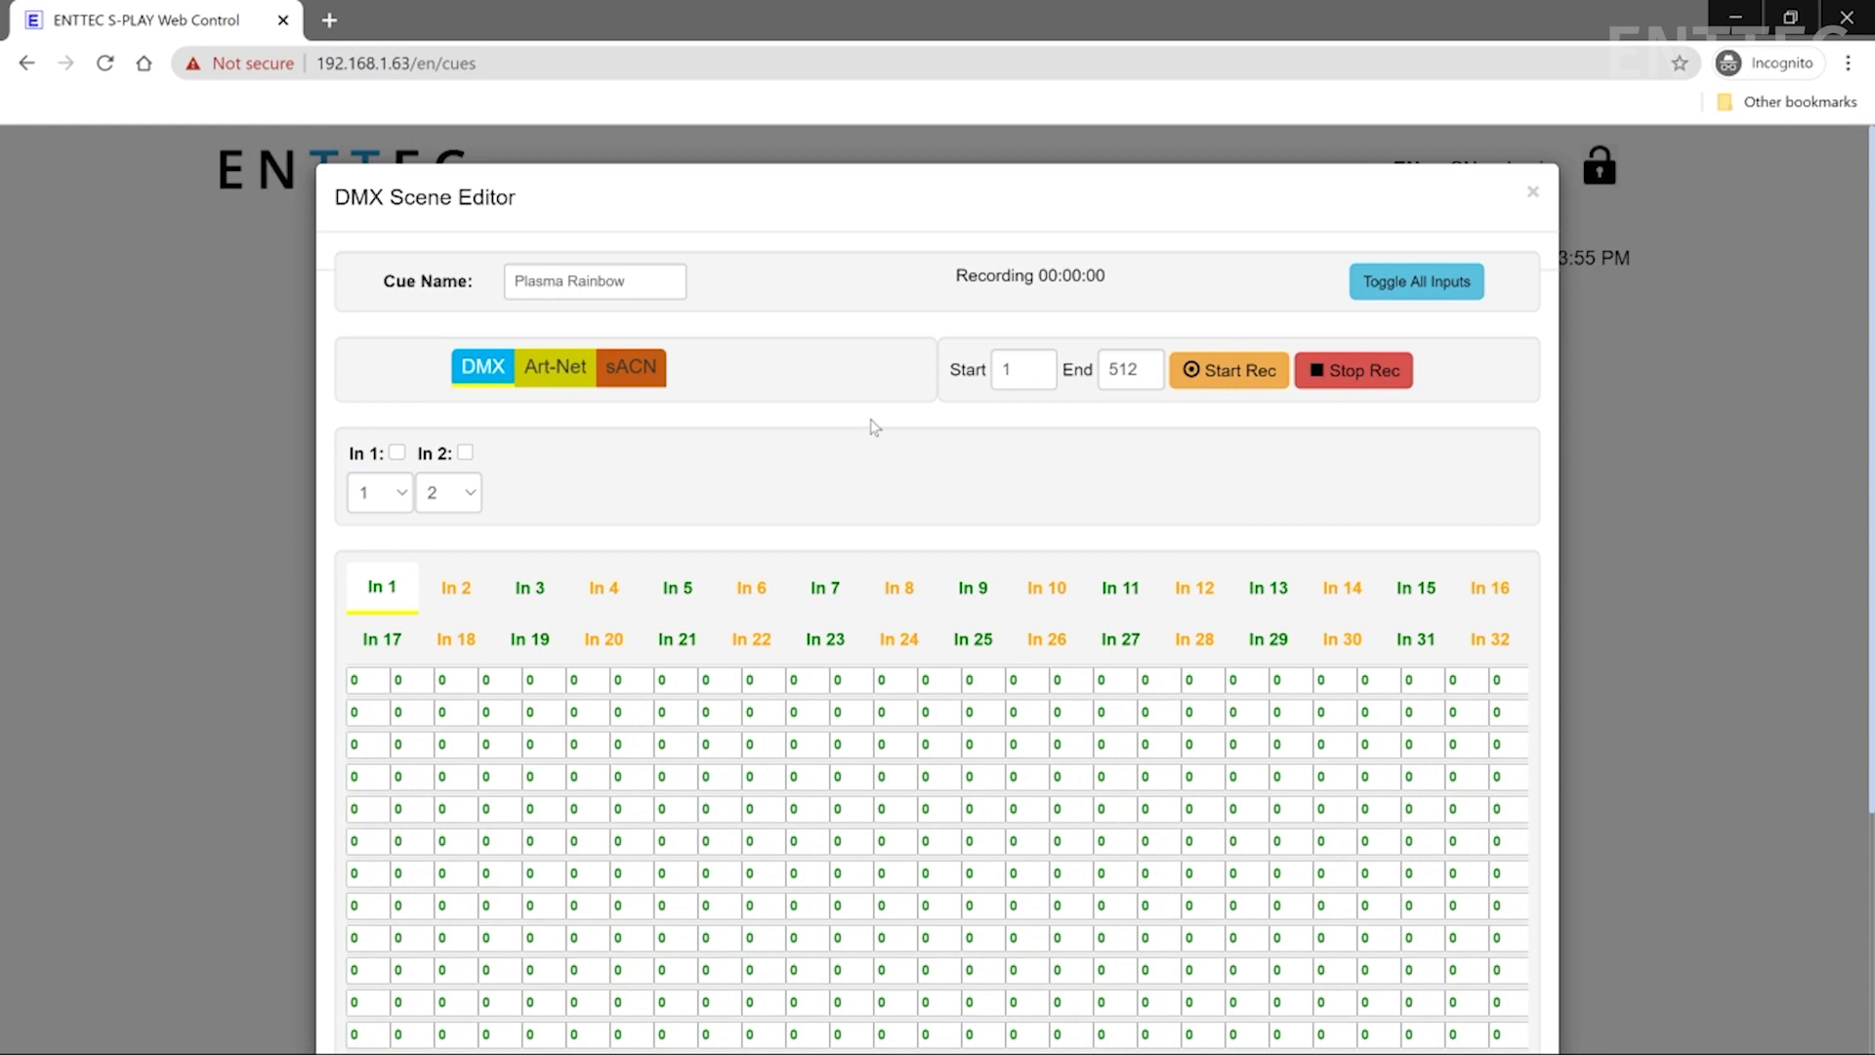
- Record 20 seconds of Art-Net input into the Plasma Rainbow cue and save the recording
{"action": "left_click", "coordinate": [582, 372]}
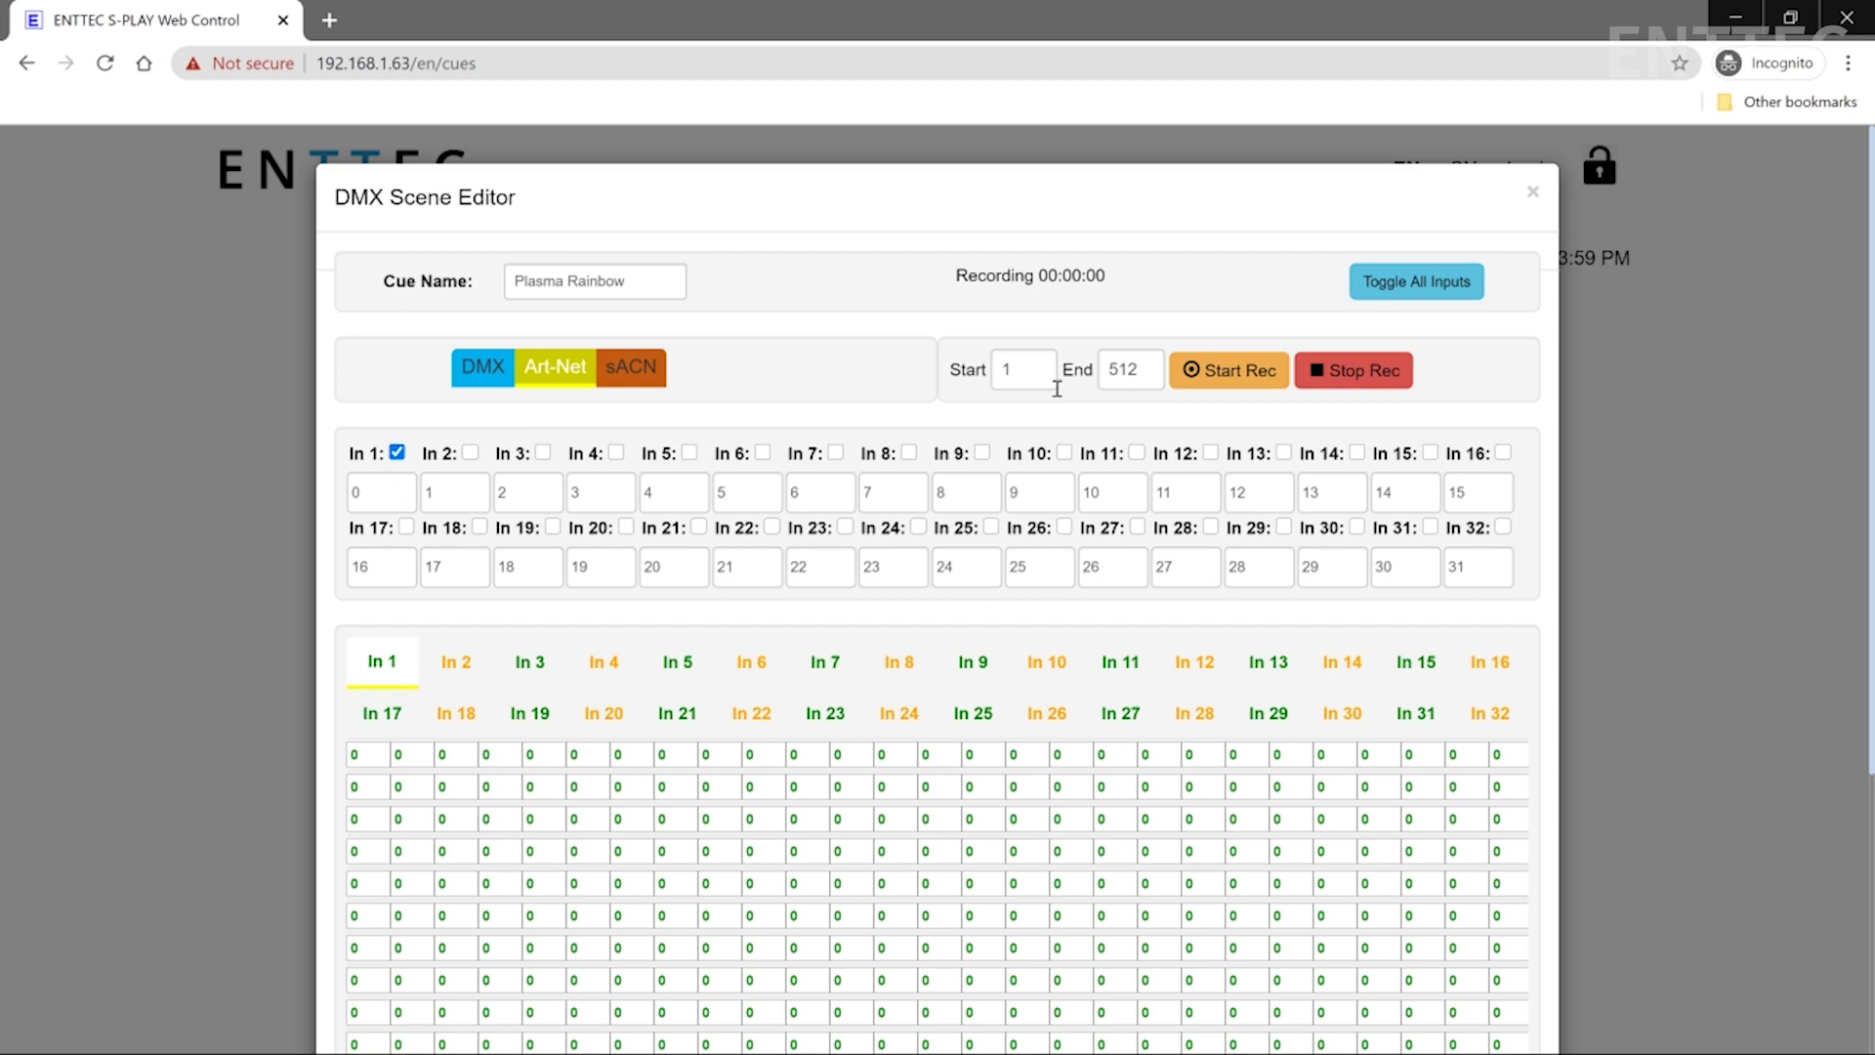
{"action": "left_click", "coordinate": [1249, 371]}
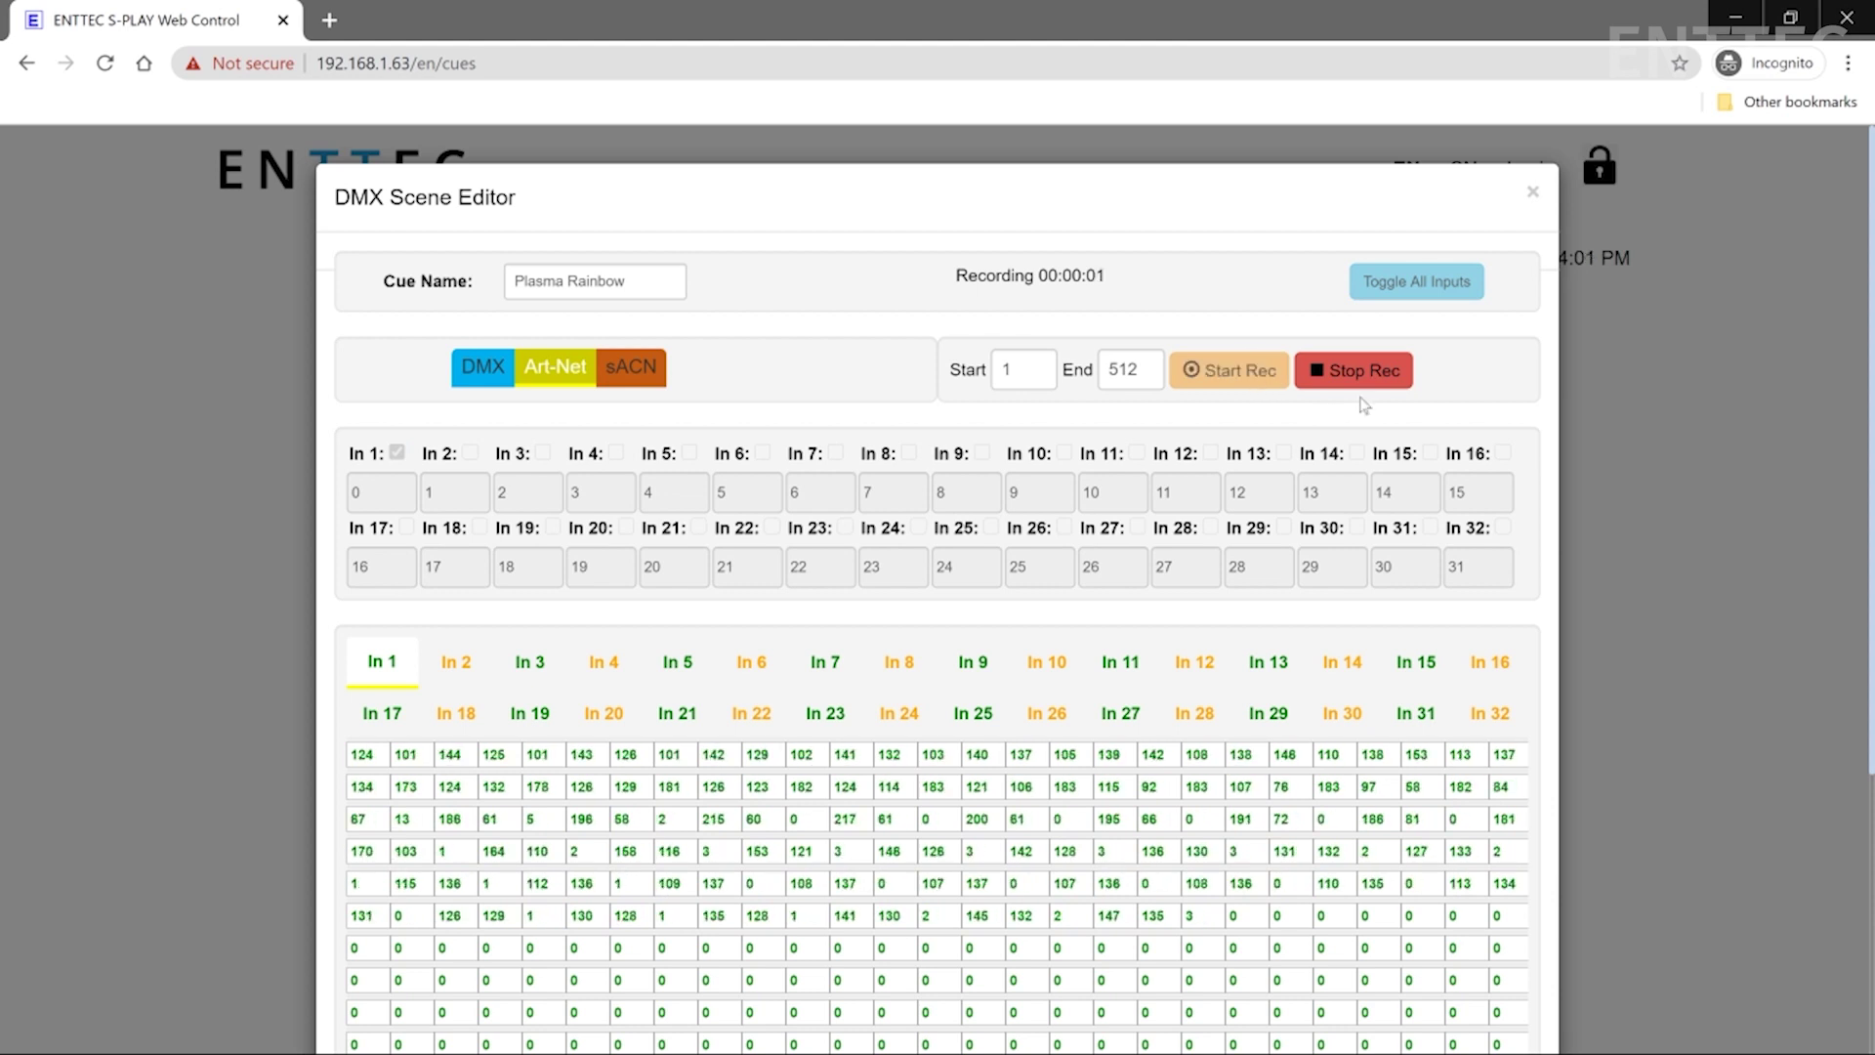
{"action": "scroll", "coordinate": [1632, 606], "scroll_direction": "down", "scroll_amount": 4}
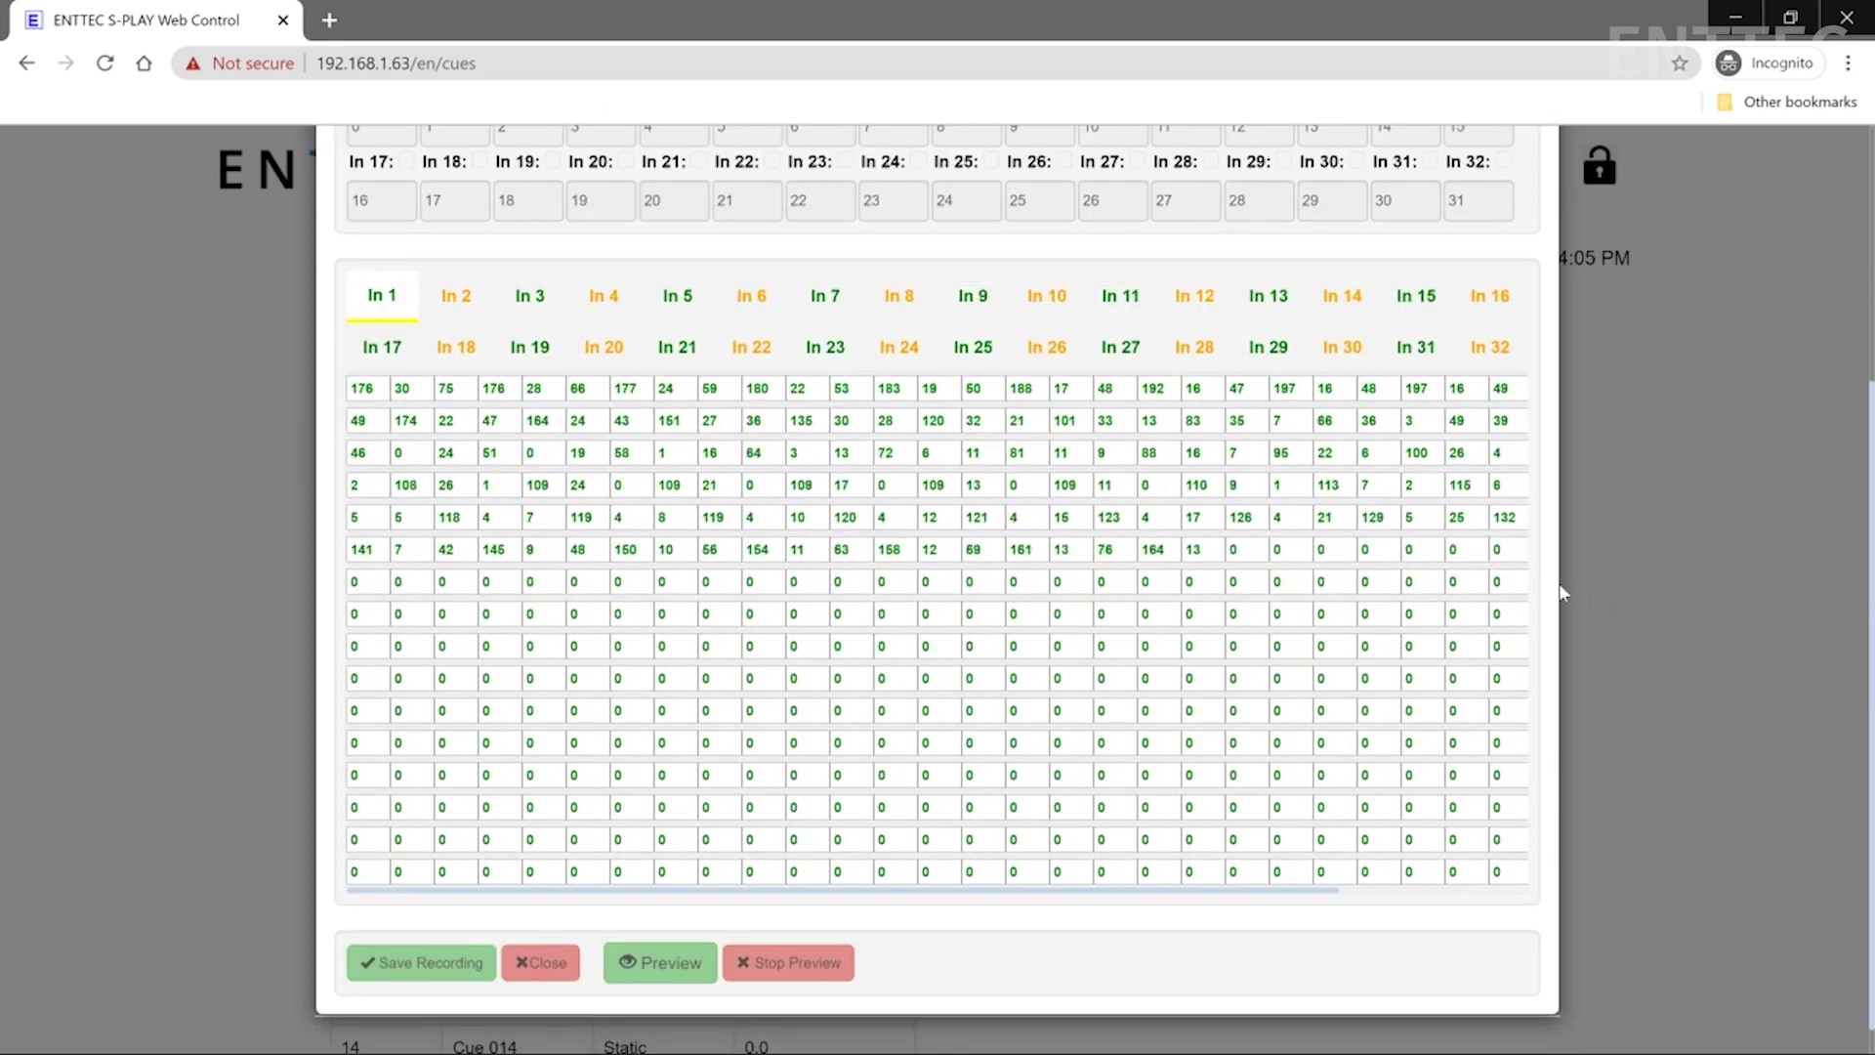
{"action": "scroll", "coordinate": [1562, 593], "scroll_direction": "up", "scroll_amount": 4}
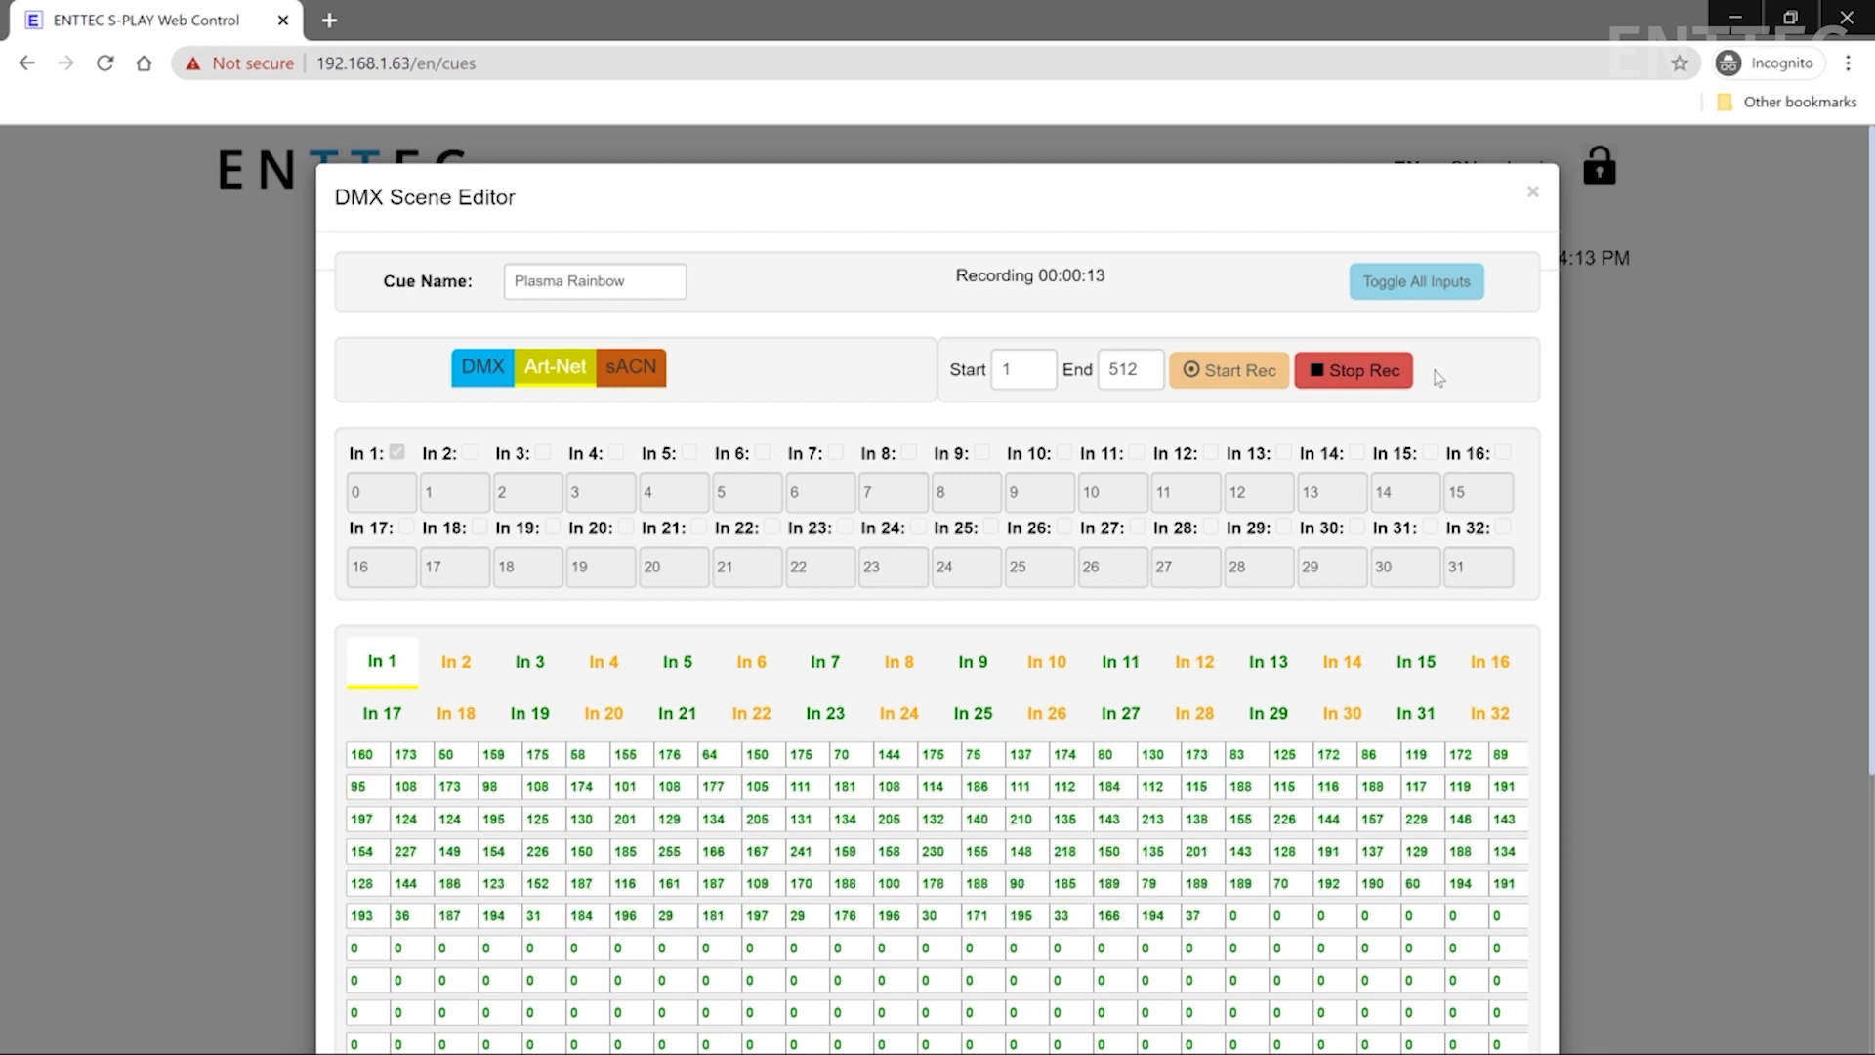
{"action": "left_click", "coordinate": [1376, 371]}
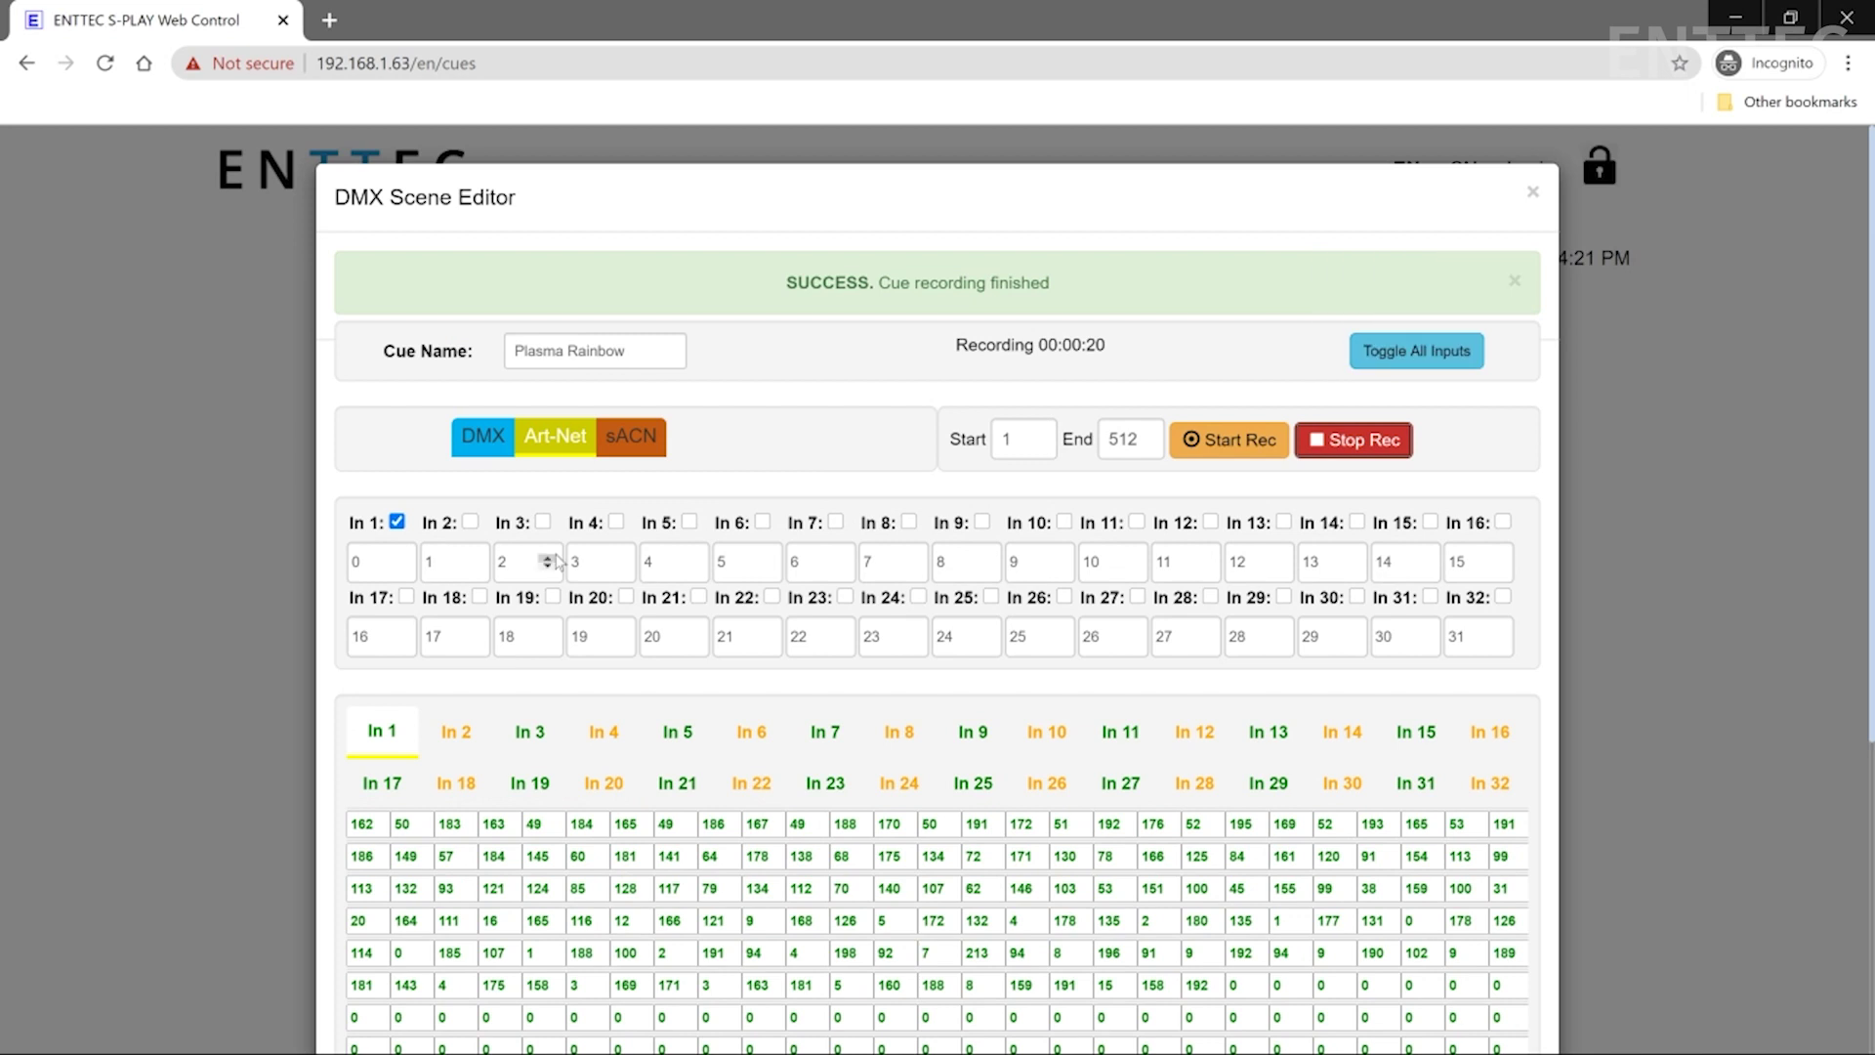
{"action": "scroll", "coordinate": [556, 562], "scroll_direction": "down", "scroll_amount": 5}
{"action": "left_click", "coordinate": [361, 933]}
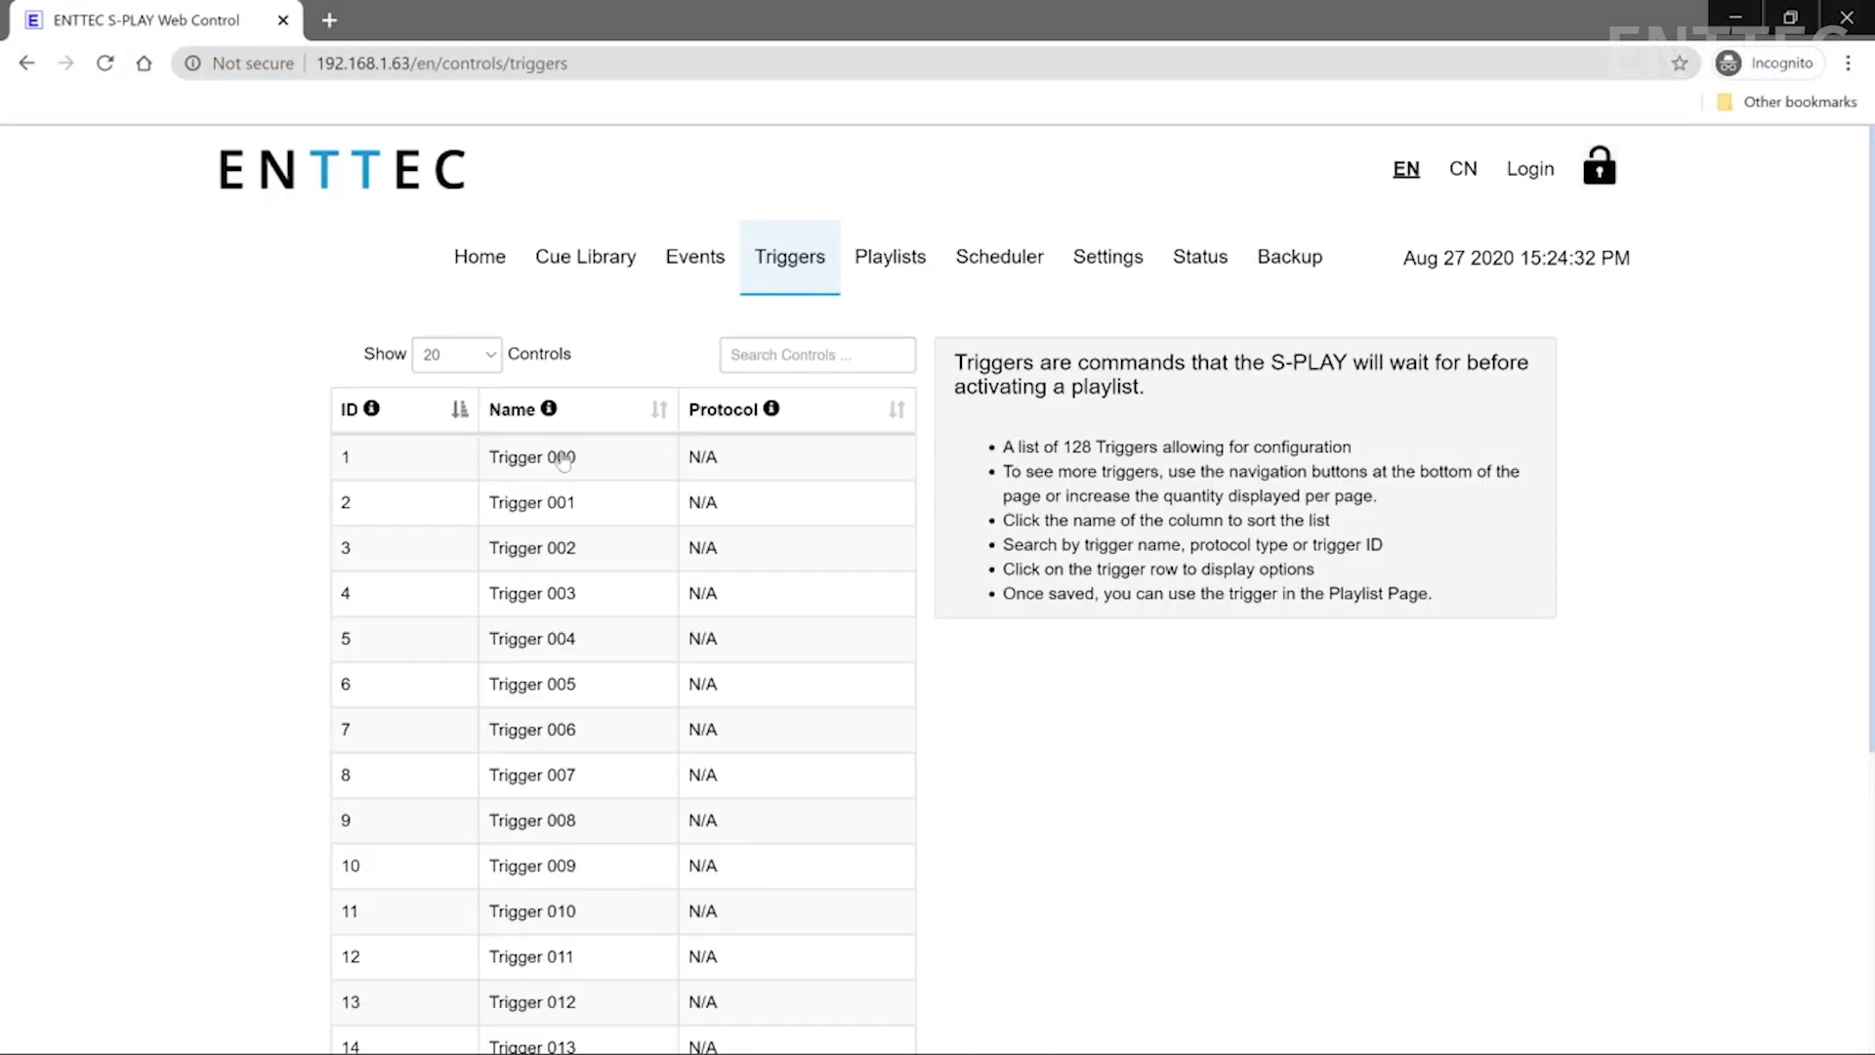
- Name Trigger 000 'Go' and set its Output Type to Digital Input
{"action": "left_click", "coordinate": [564, 461]}
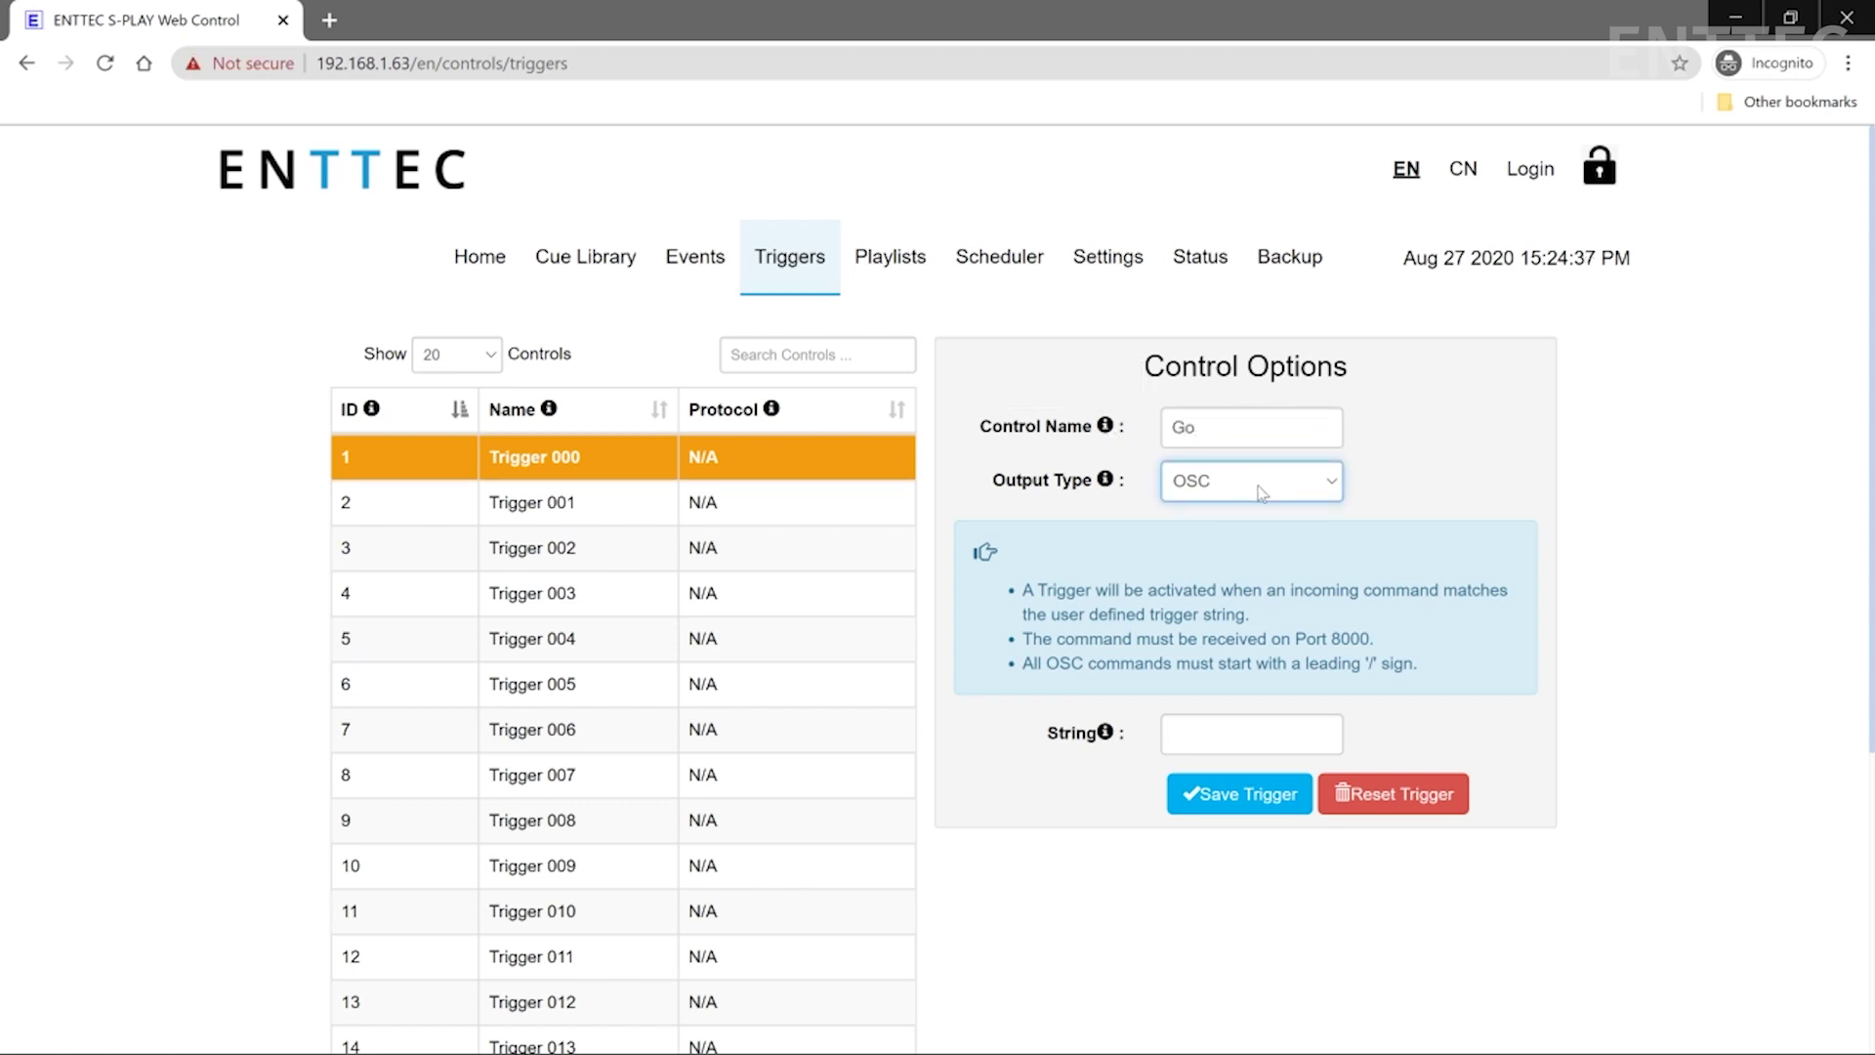
{"action": "left_click", "coordinate": [1227, 576]}
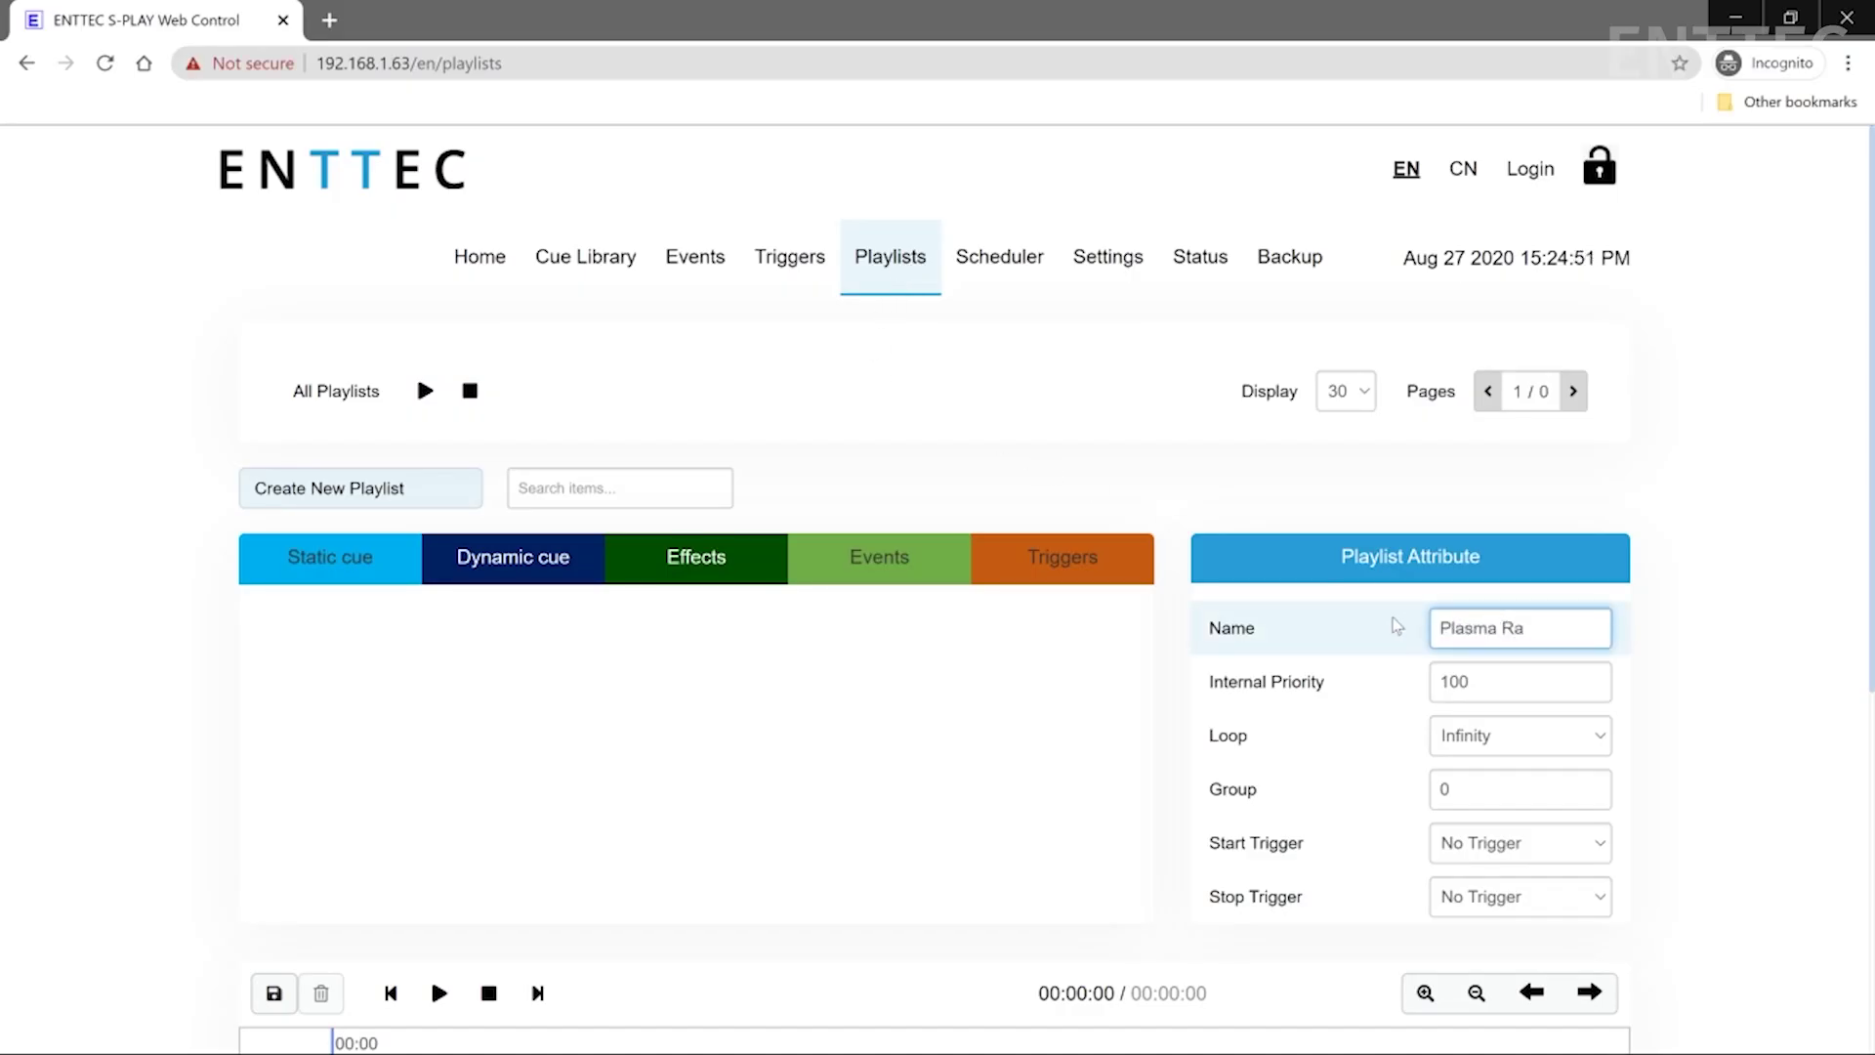
- Set the Plasma Rainbow playlist to start on Go, put the recorded cue on Cue Track 1, and save
{"action": "left_click", "coordinate": [1492, 918]}
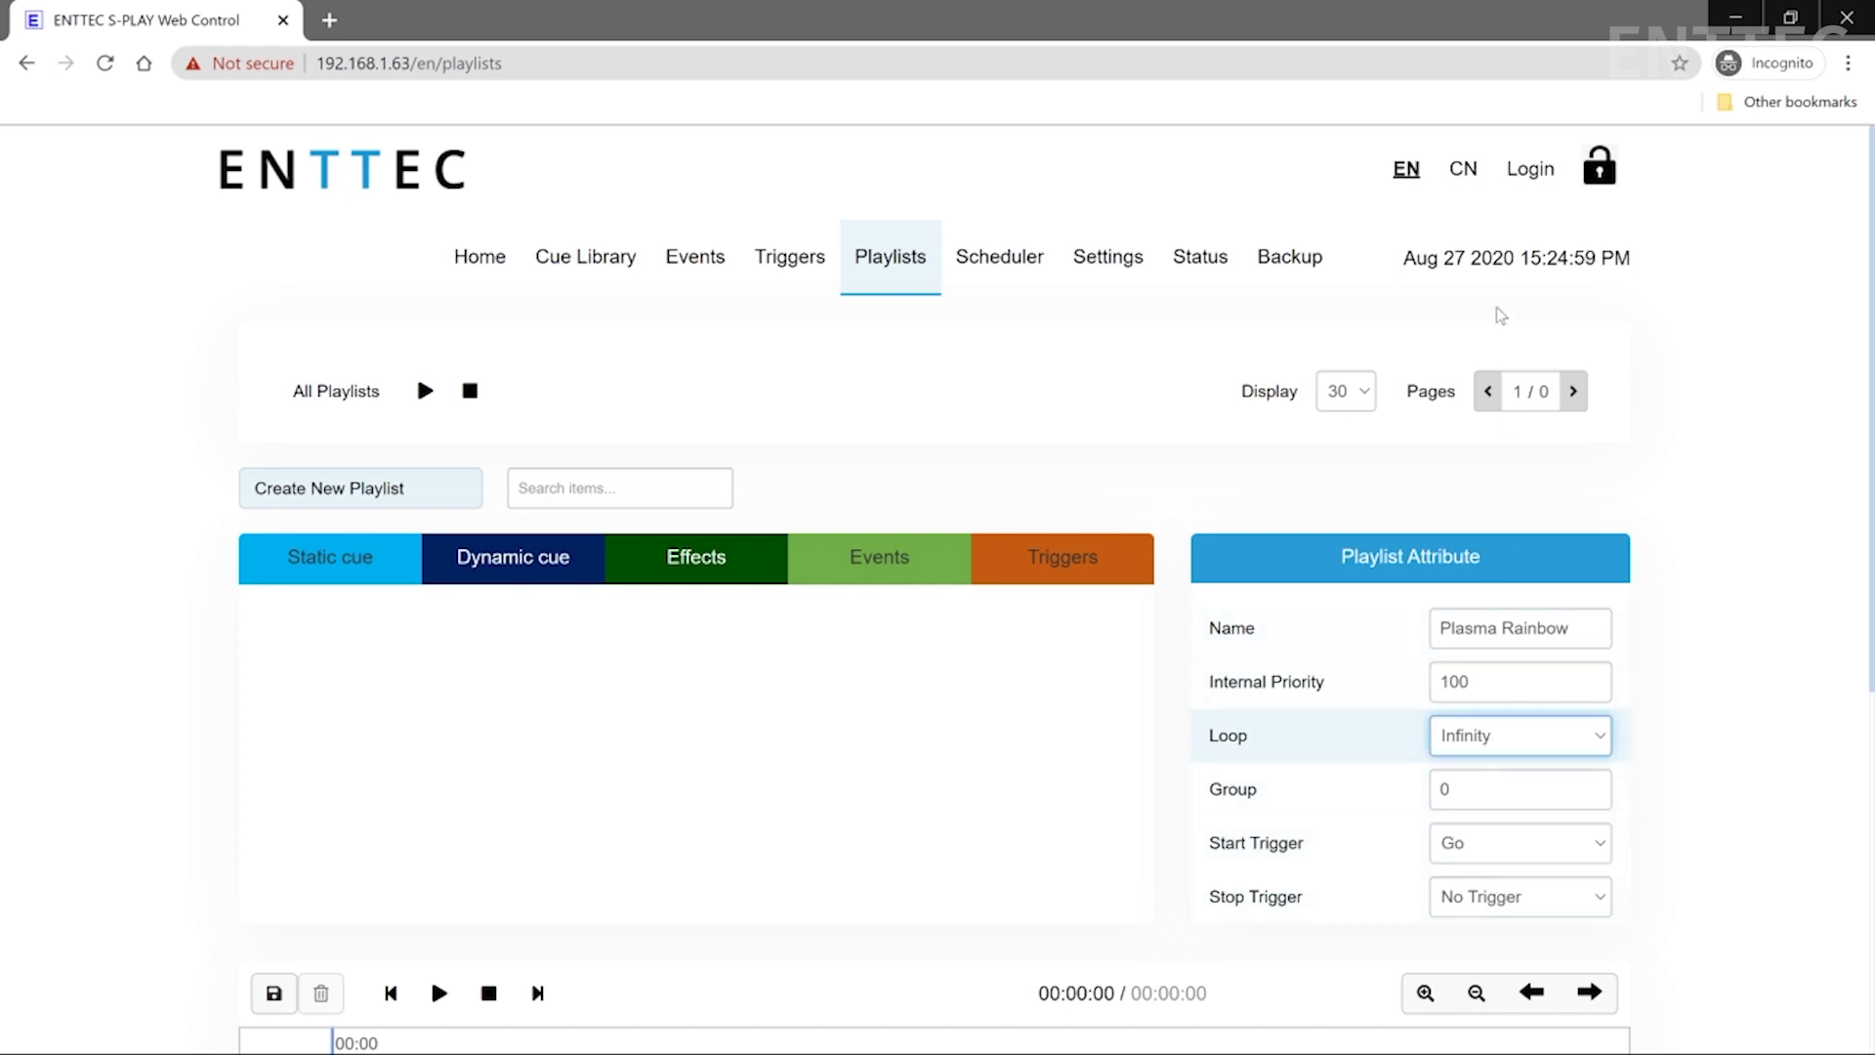
{"action": "scroll", "coordinate": [630, 699], "scroll_direction": "down", "scroll_amount": 4}
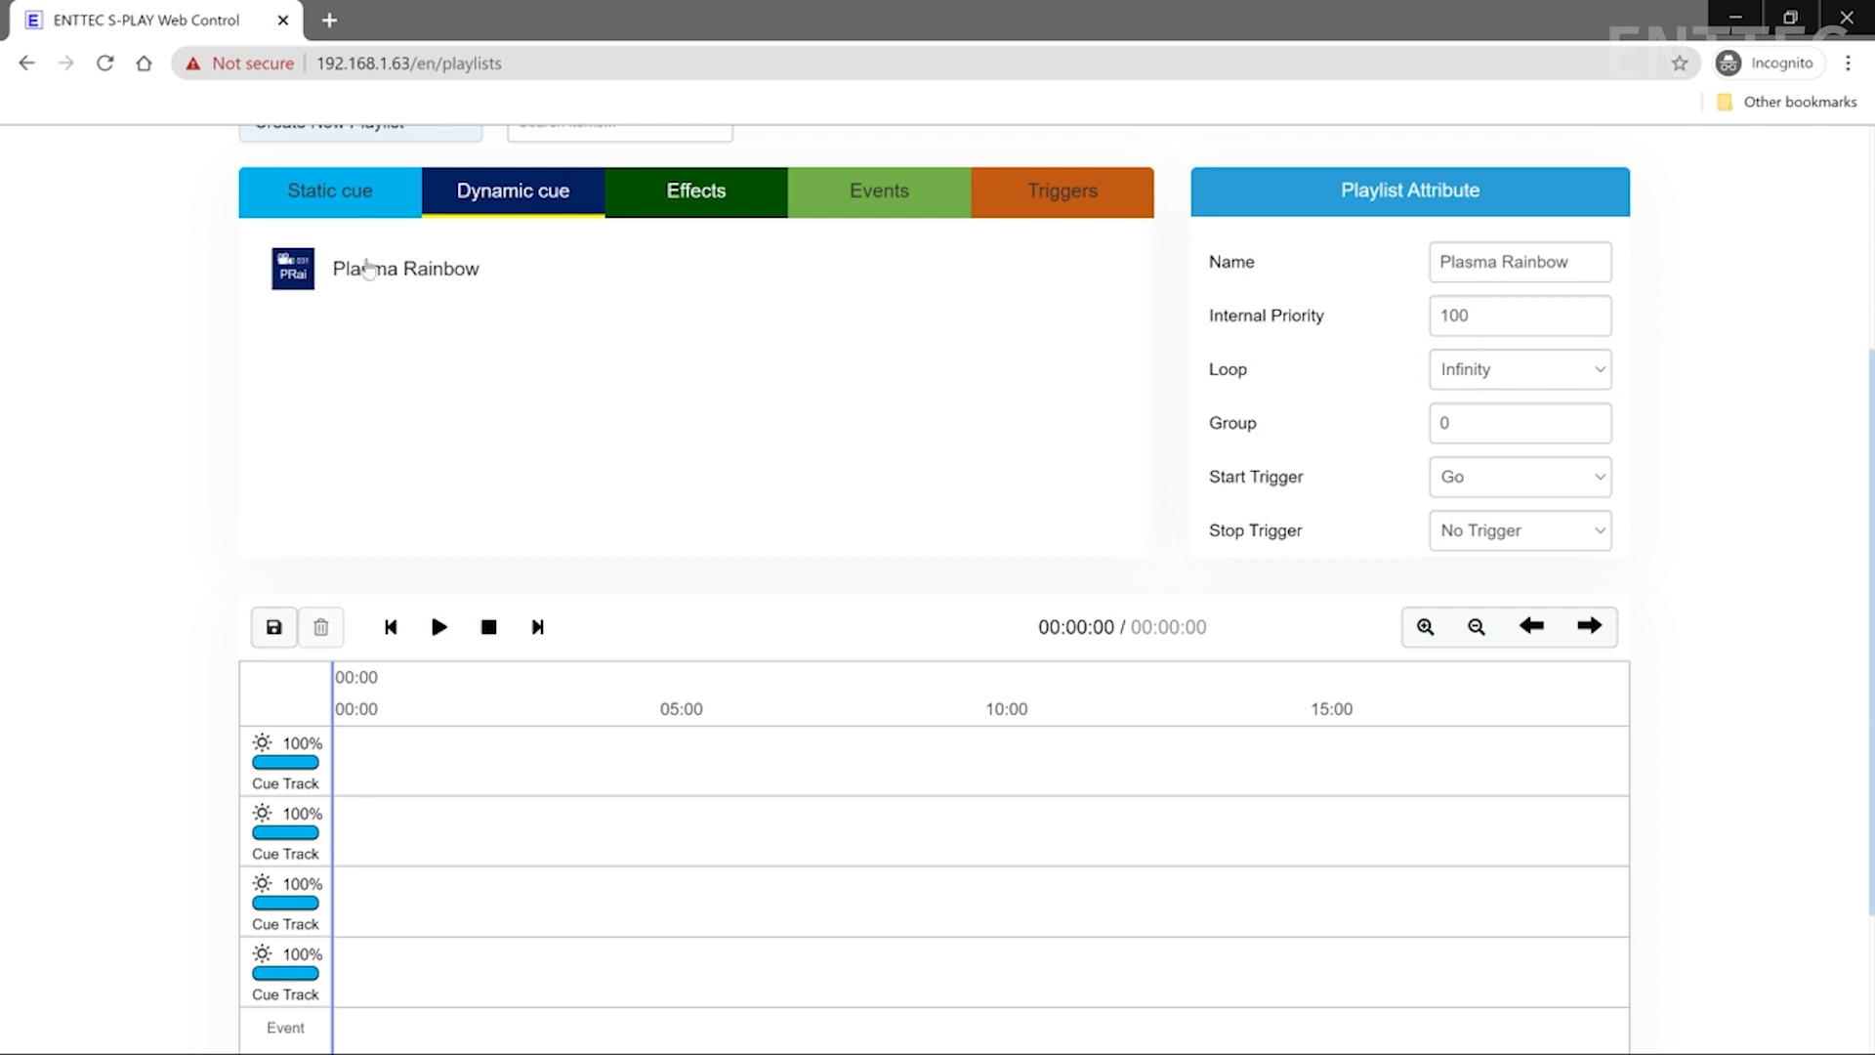
{"action": "left_click_drag", "start_coordinate": [381, 799], "coordinate": [333, 757]}
{"action": "left_click", "coordinate": [275, 631]}
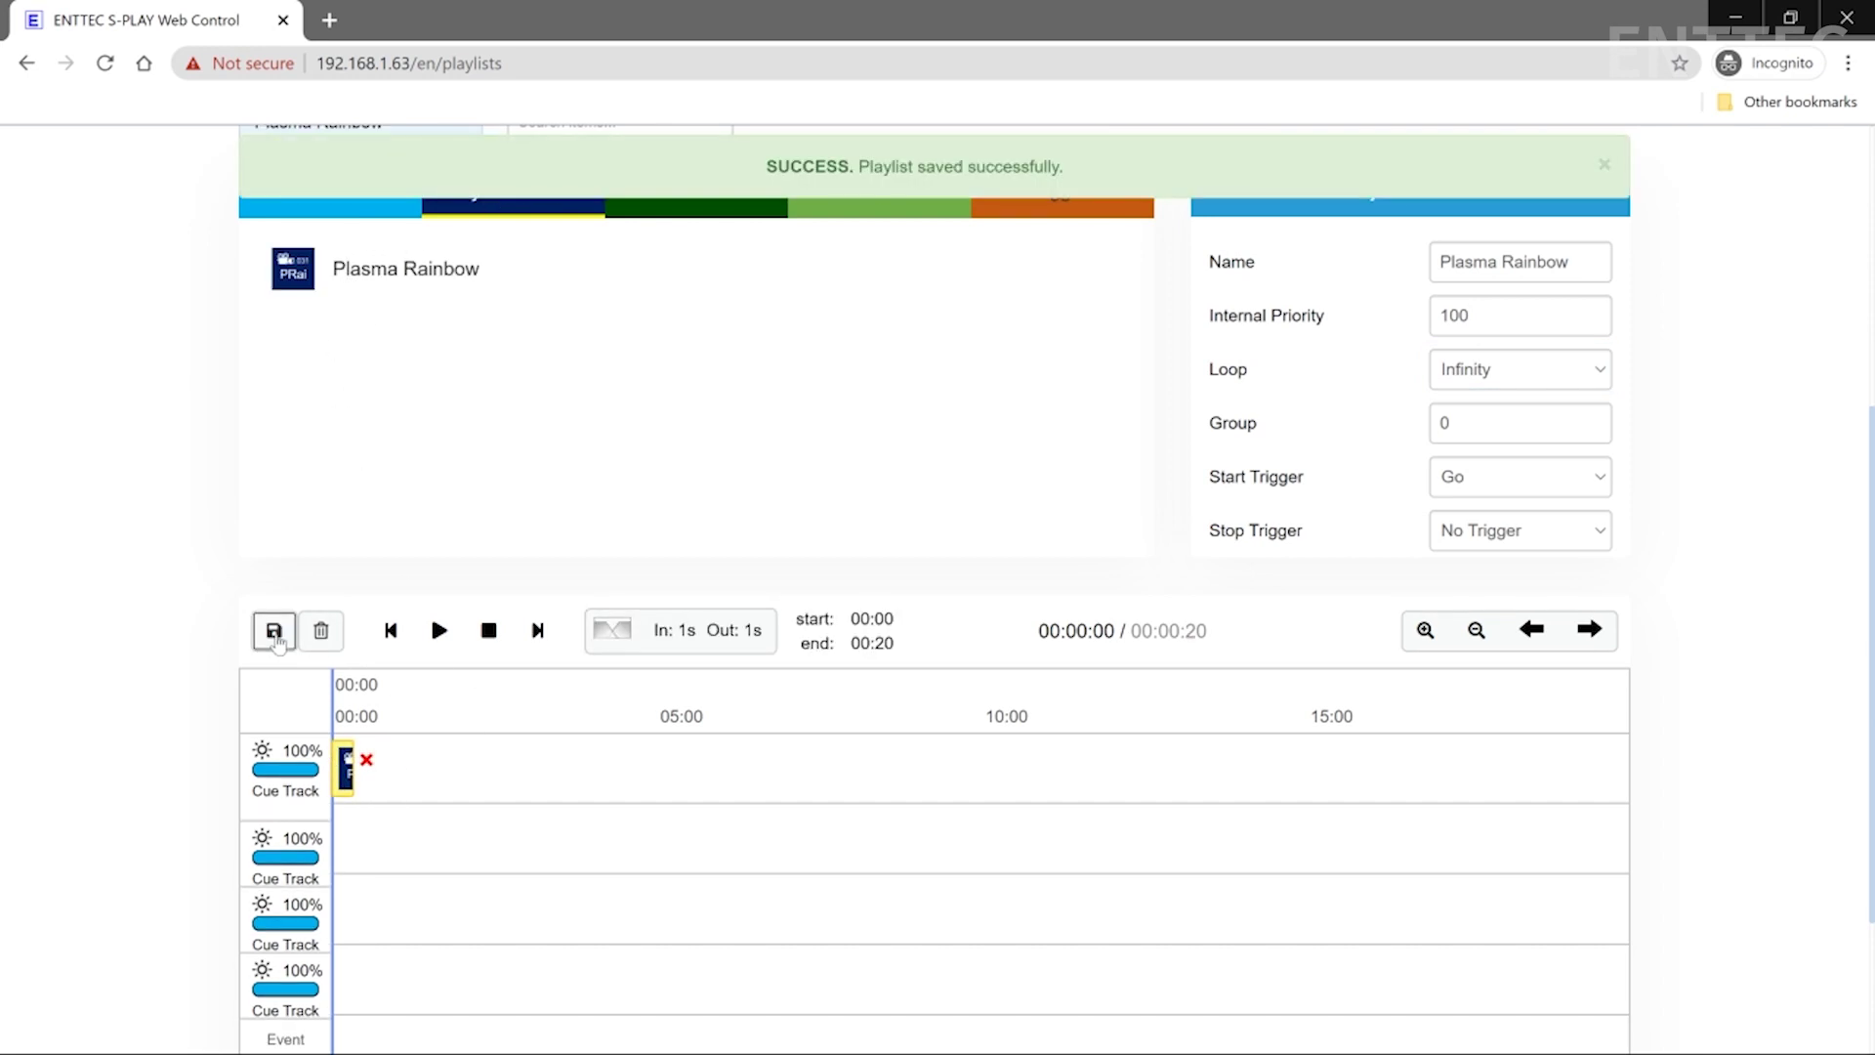
{"action": "scroll", "coordinate": [545, 478], "scroll_direction": "up", "scroll_amount": 5}
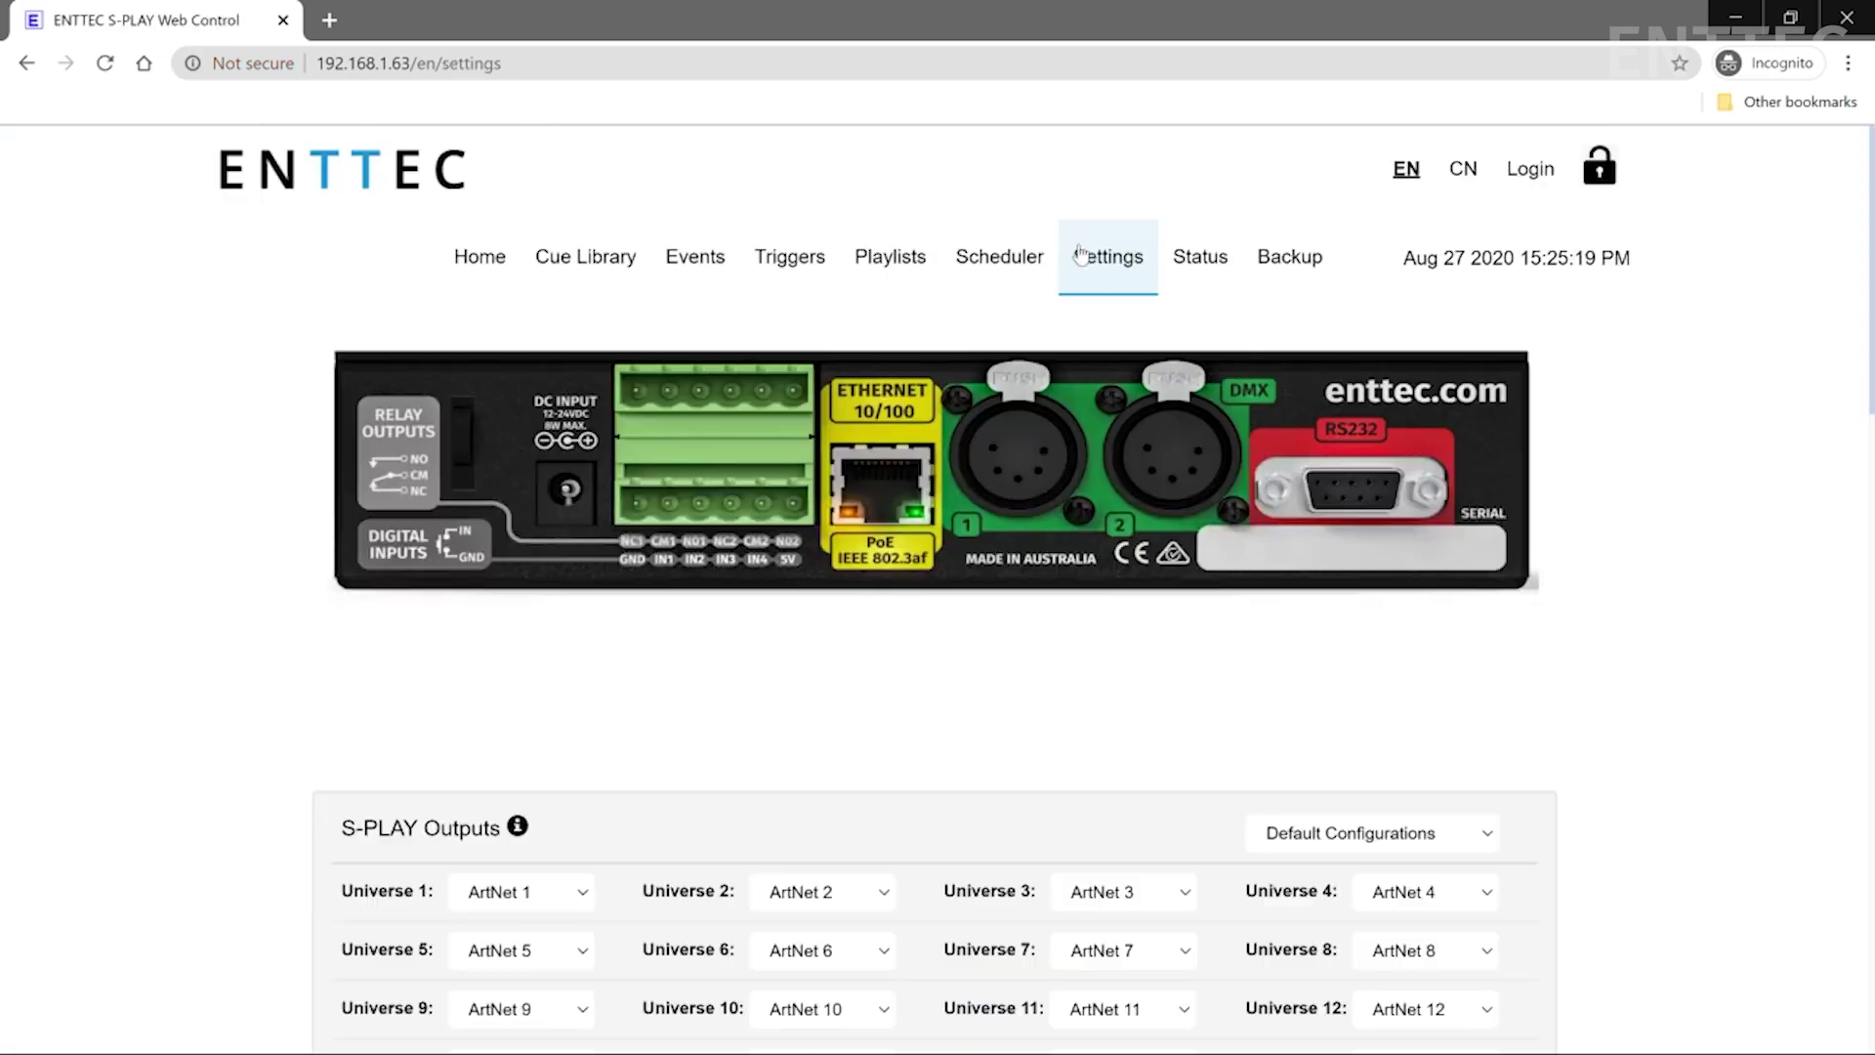
- Switch ArtNet 1 to Unicast with destination 192.168.1.26 and apply the Art-Net settings
{"action": "scroll", "coordinate": [816, 494], "scroll_direction": "down", "scroll_amount": 6}
{"action": "scroll", "coordinate": [591, 301], "scroll_direction": "down", "scroll_amount": 5}
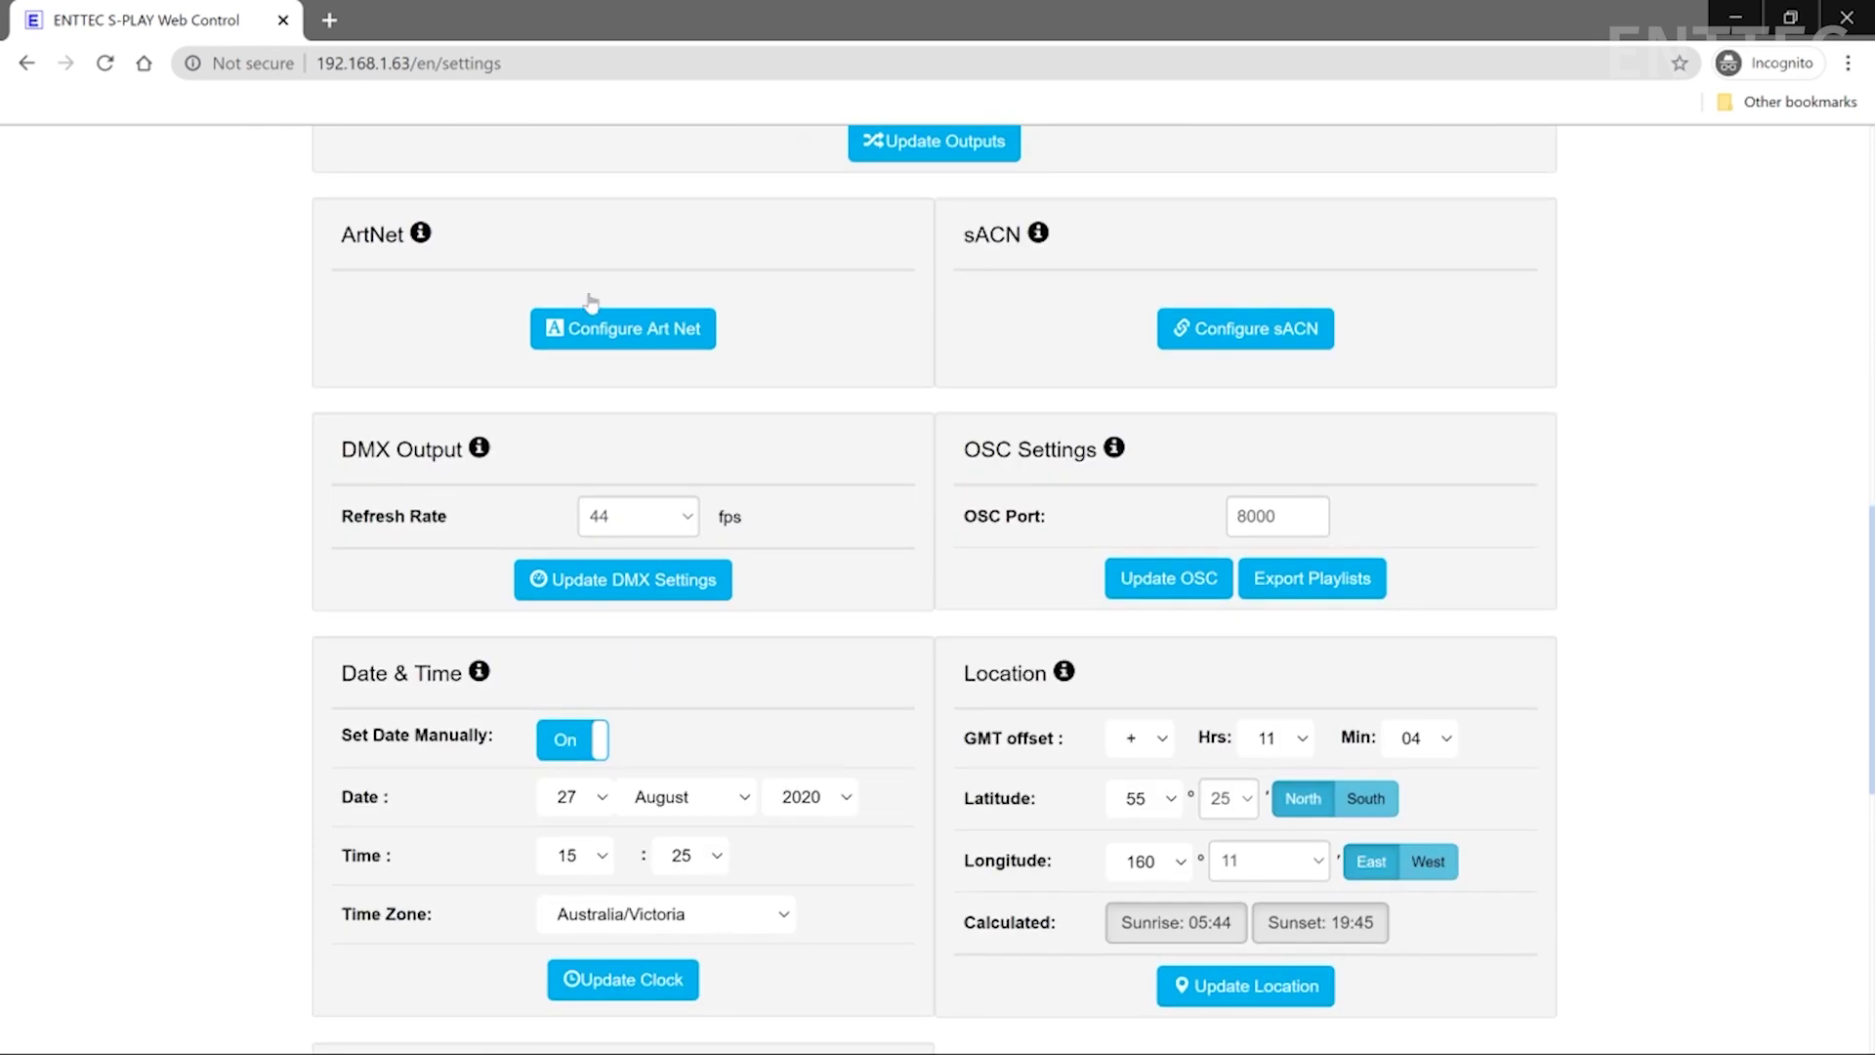
{"action": "left_click", "coordinate": [575, 328]}
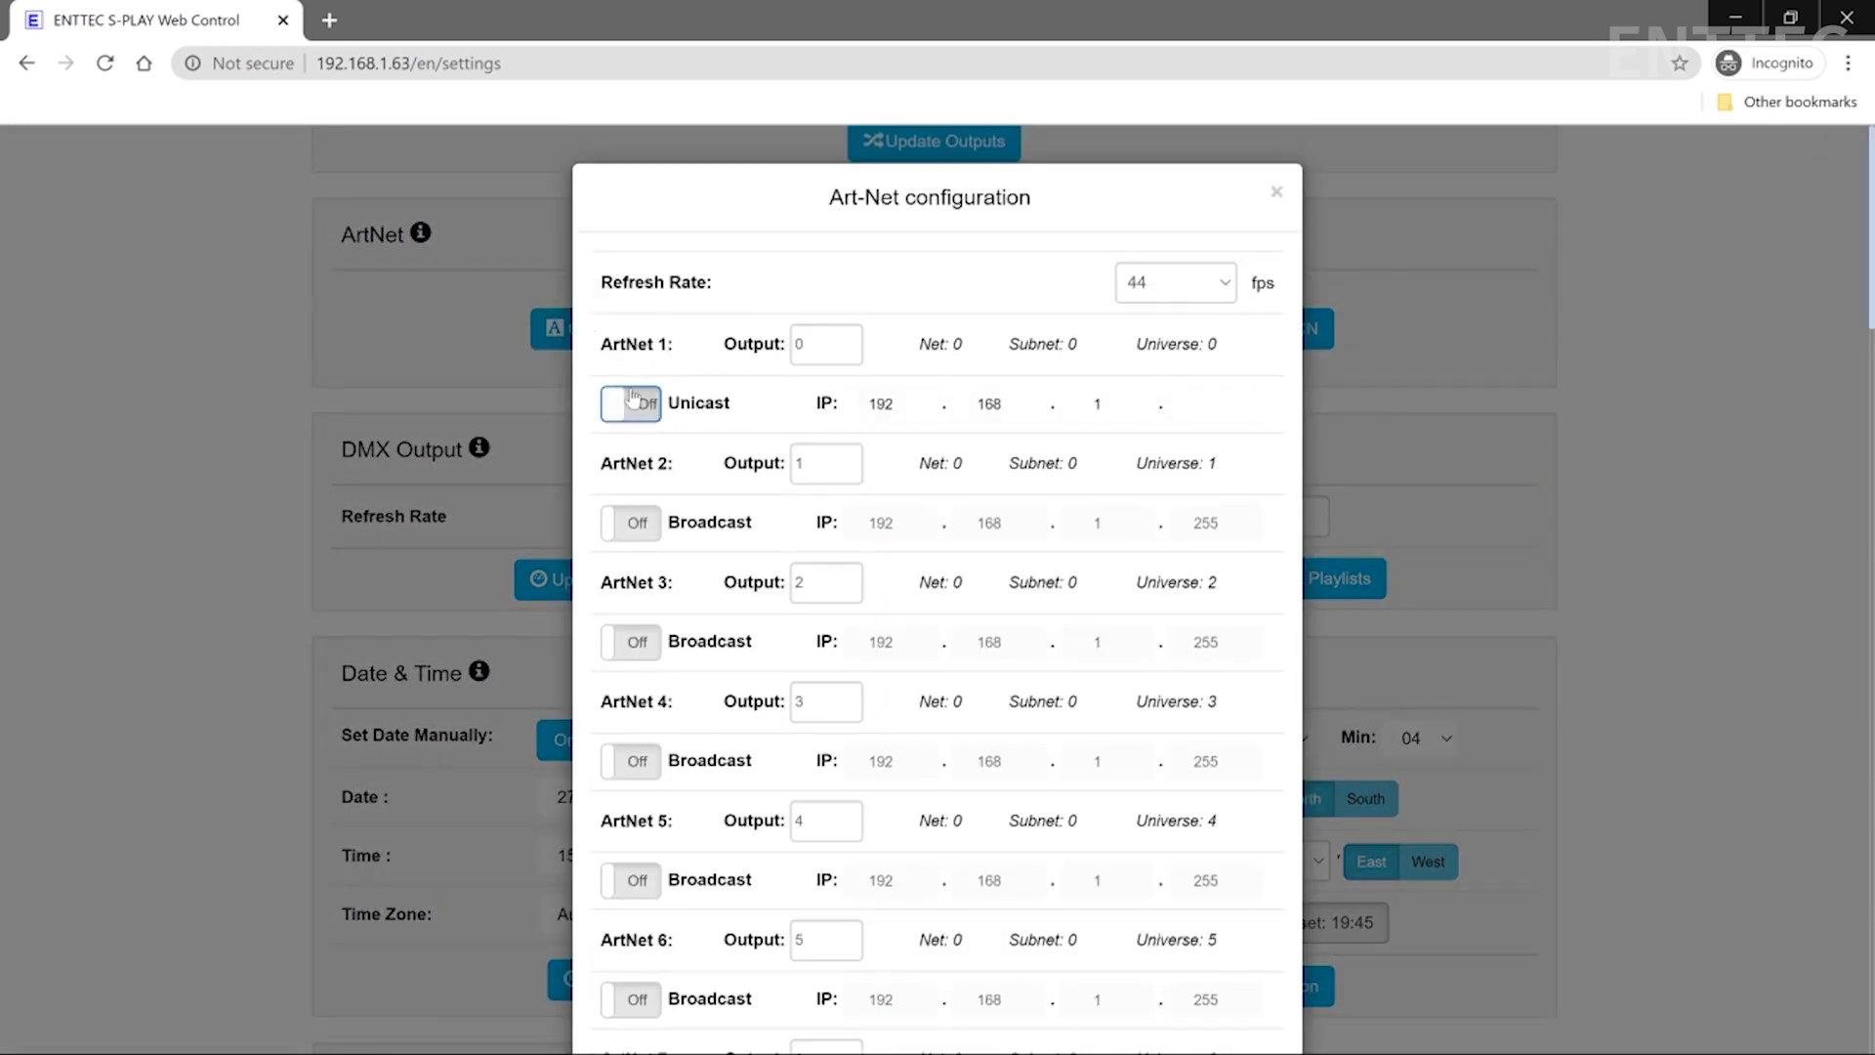
{"action": "type", "text": "26"}
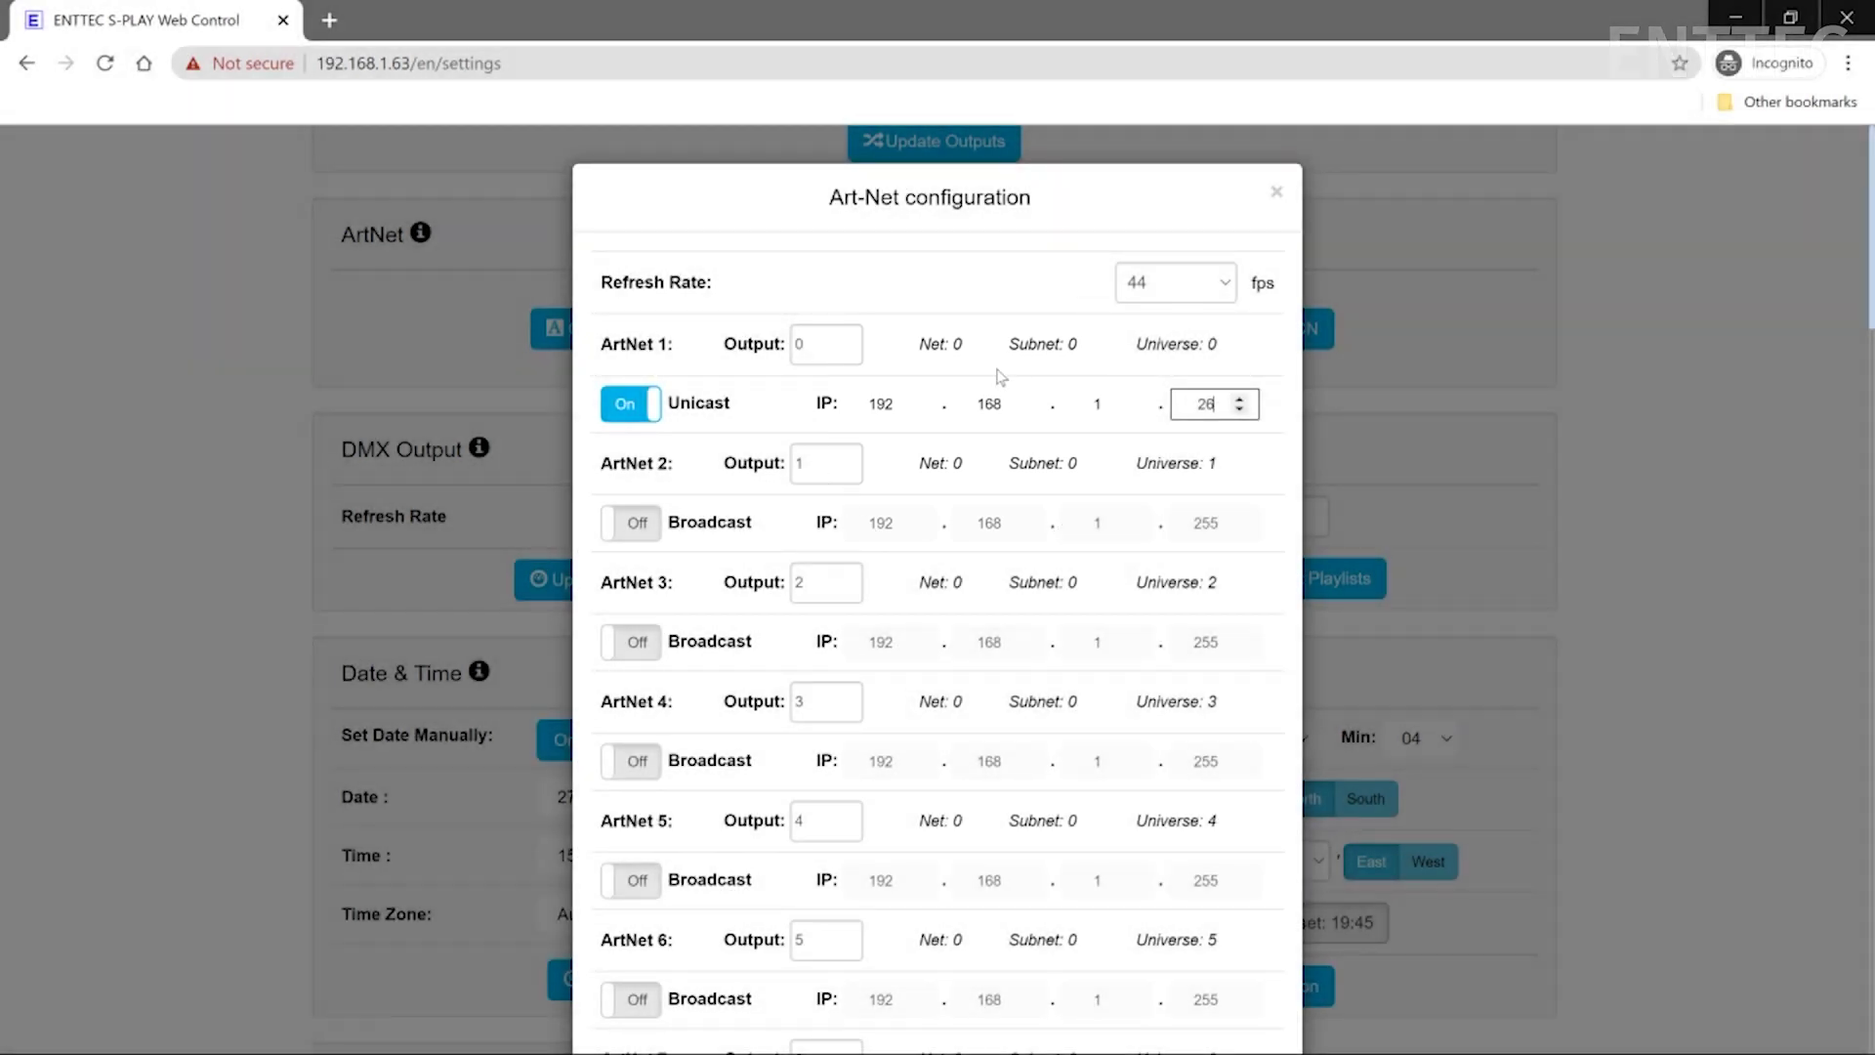
{"action": "scroll", "coordinate": [1000, 377], "scroll_direction": "down", "scroll_amount": 20}
{"action": "scroll", "coordinate": [1000, 377], "scroll_direction": "down", "scroll_amount": 12}
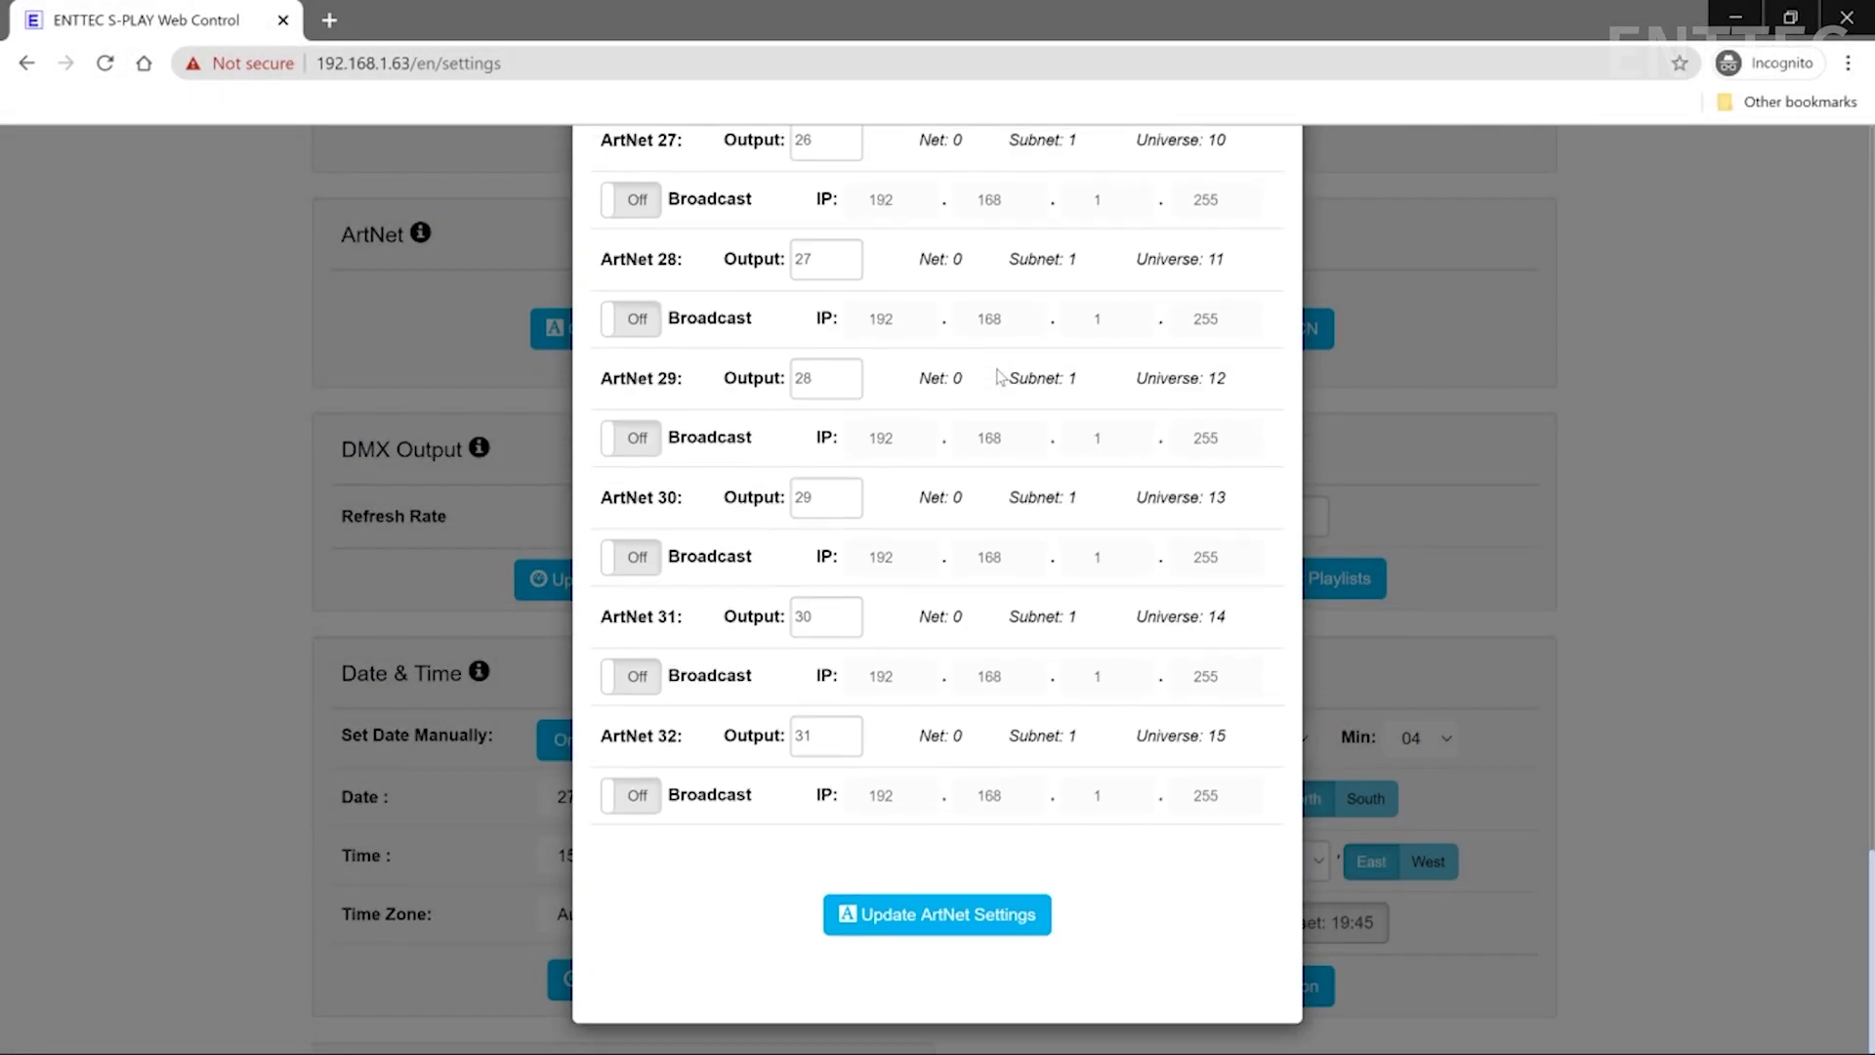
{"action": "left_click", "coordinate": [964, 905]}
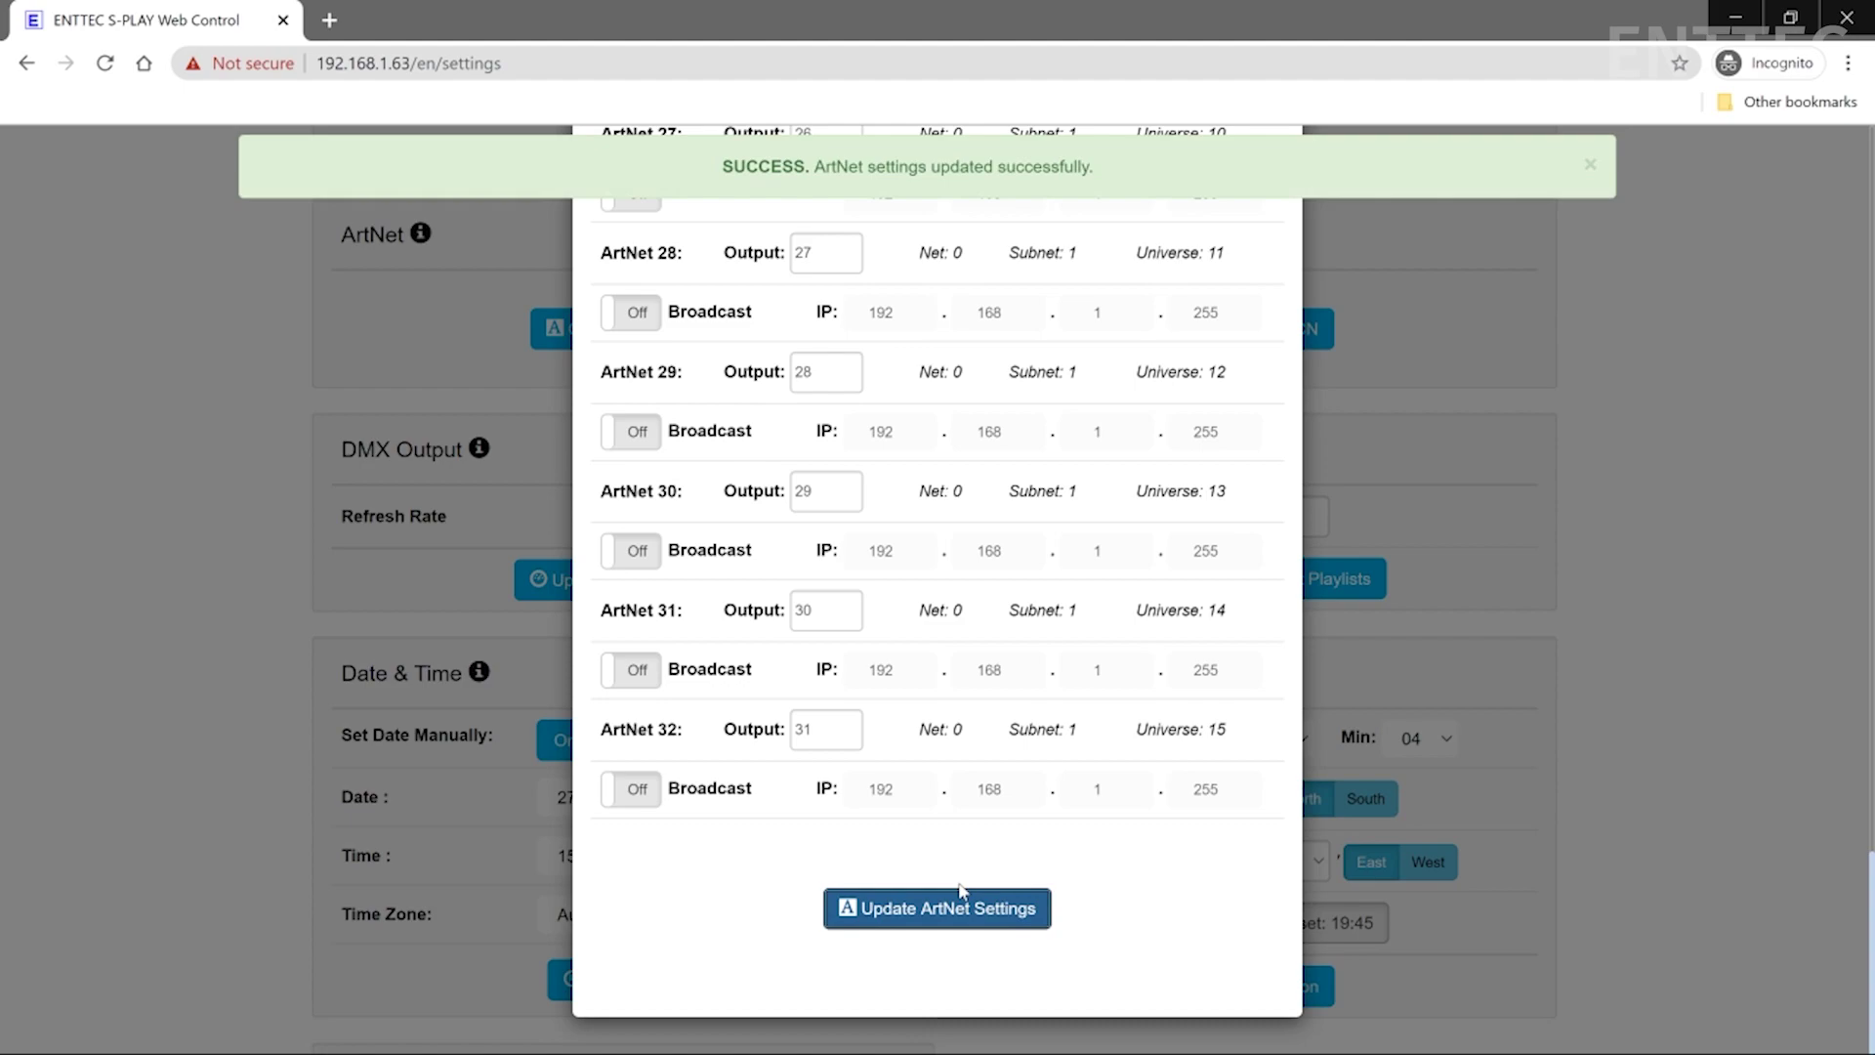
{"action": "left_click", "coordinate": [1494, 499]}
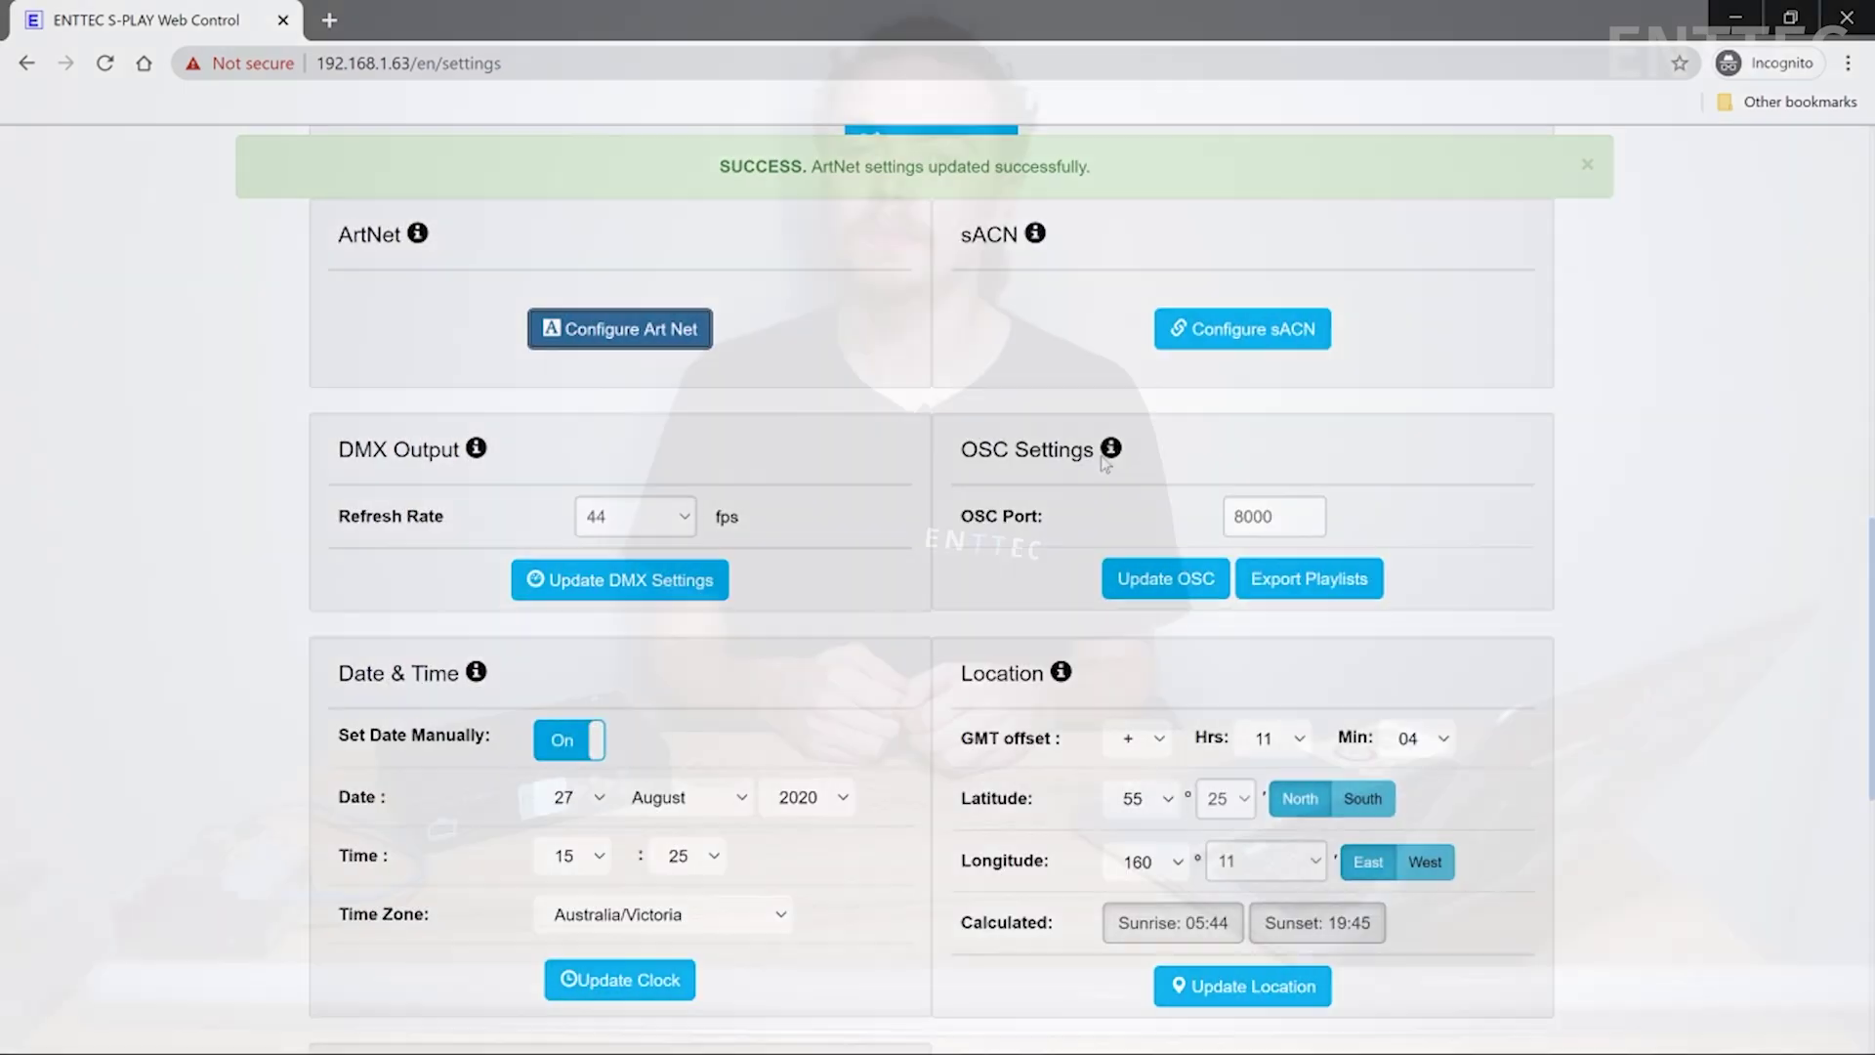